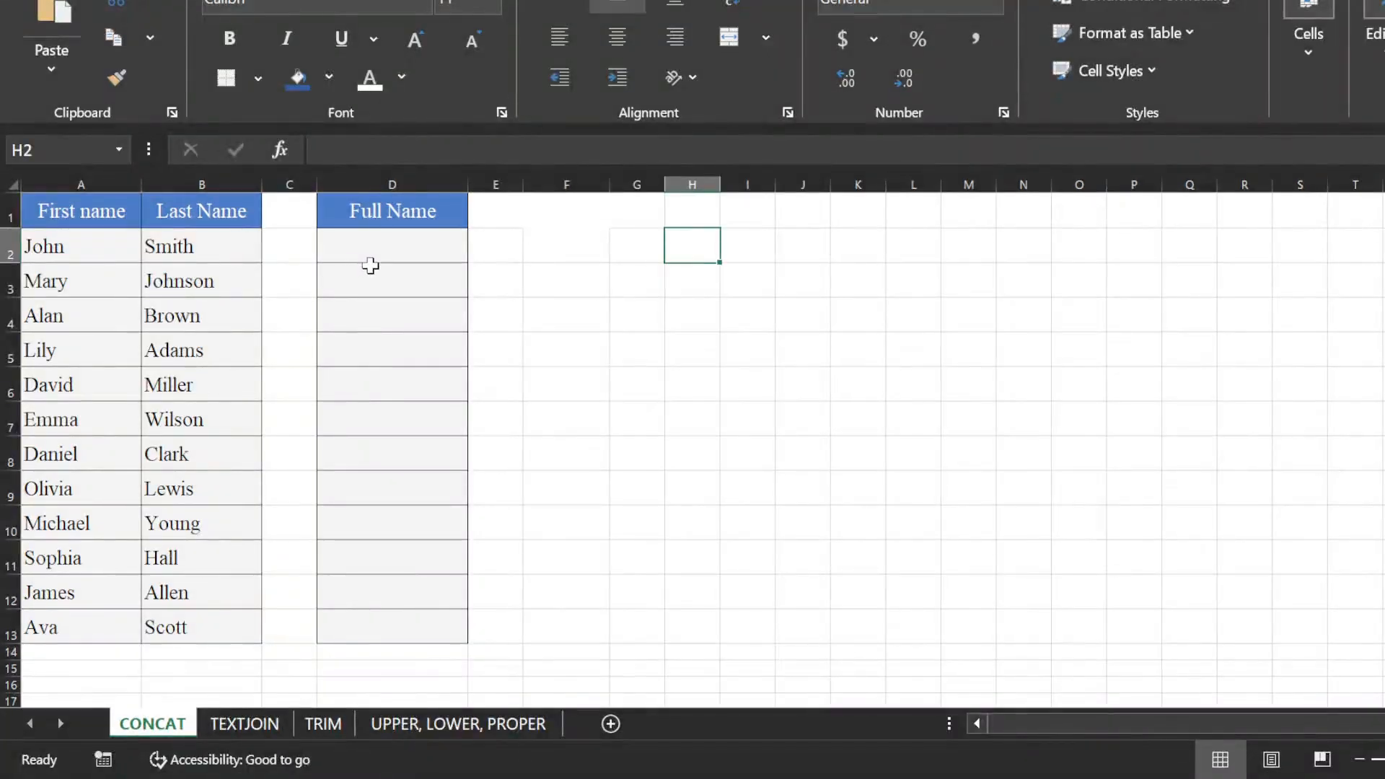
Step: In cell D2 of the CONCAT sheet, enter =CONCAT(A2," ",B2) to join the first and last names with a space
click(390, 258)
text(=)
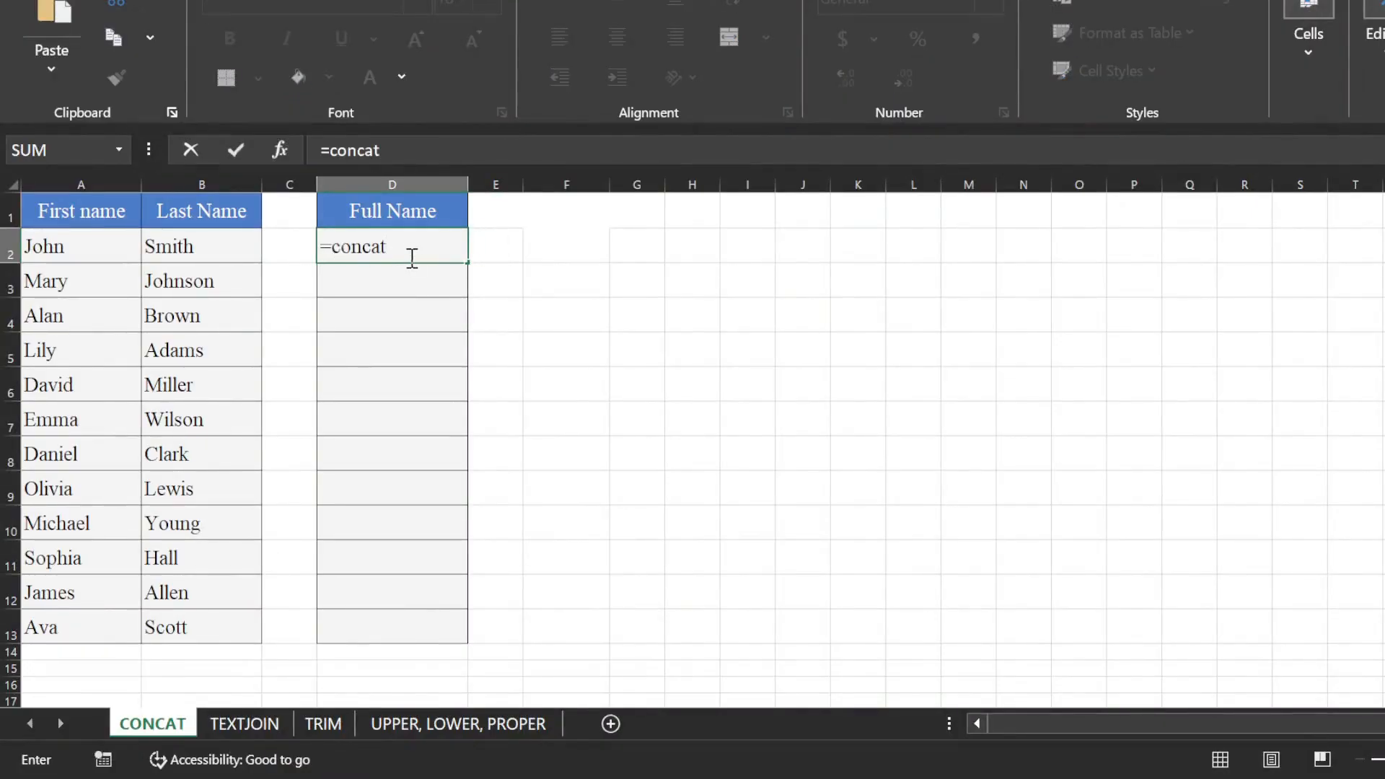
text(concat)
key(Tab)
click(62, 234)
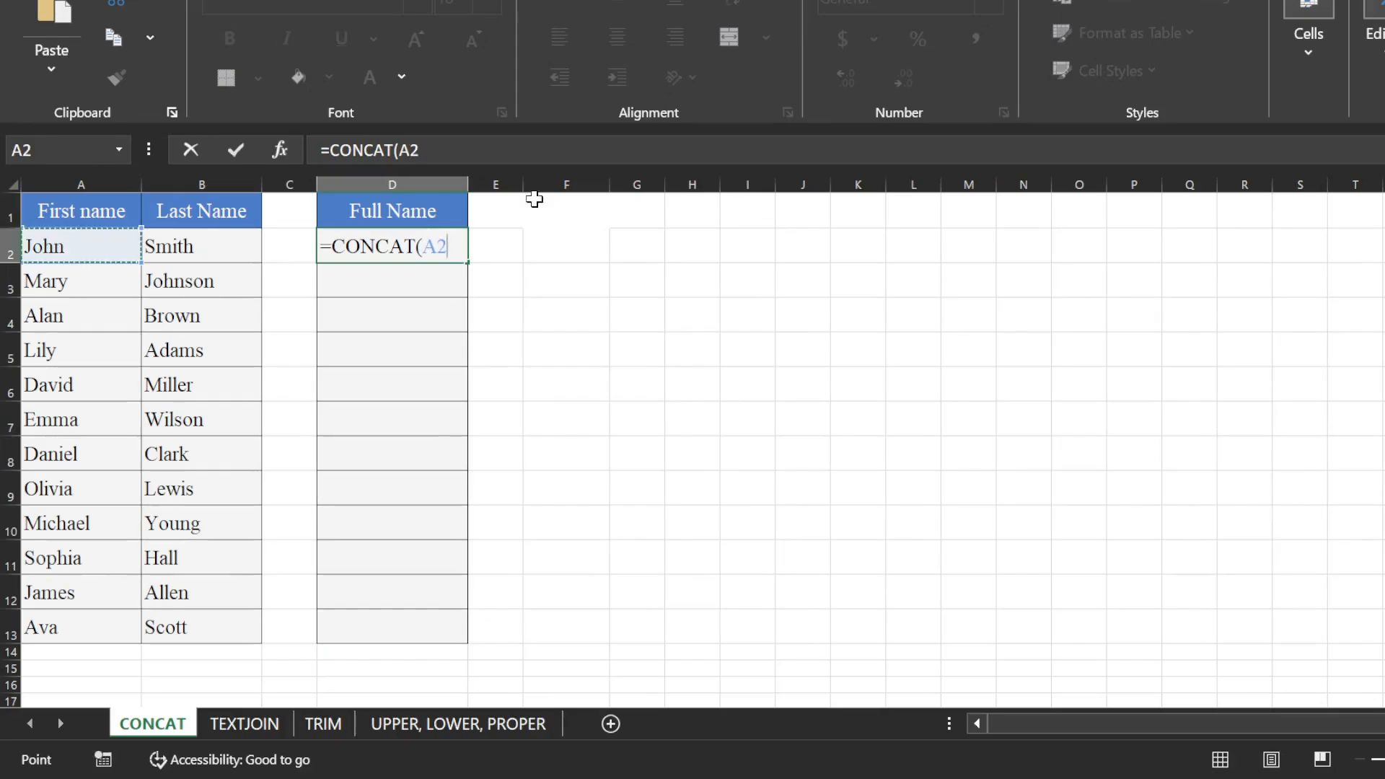
text(,)
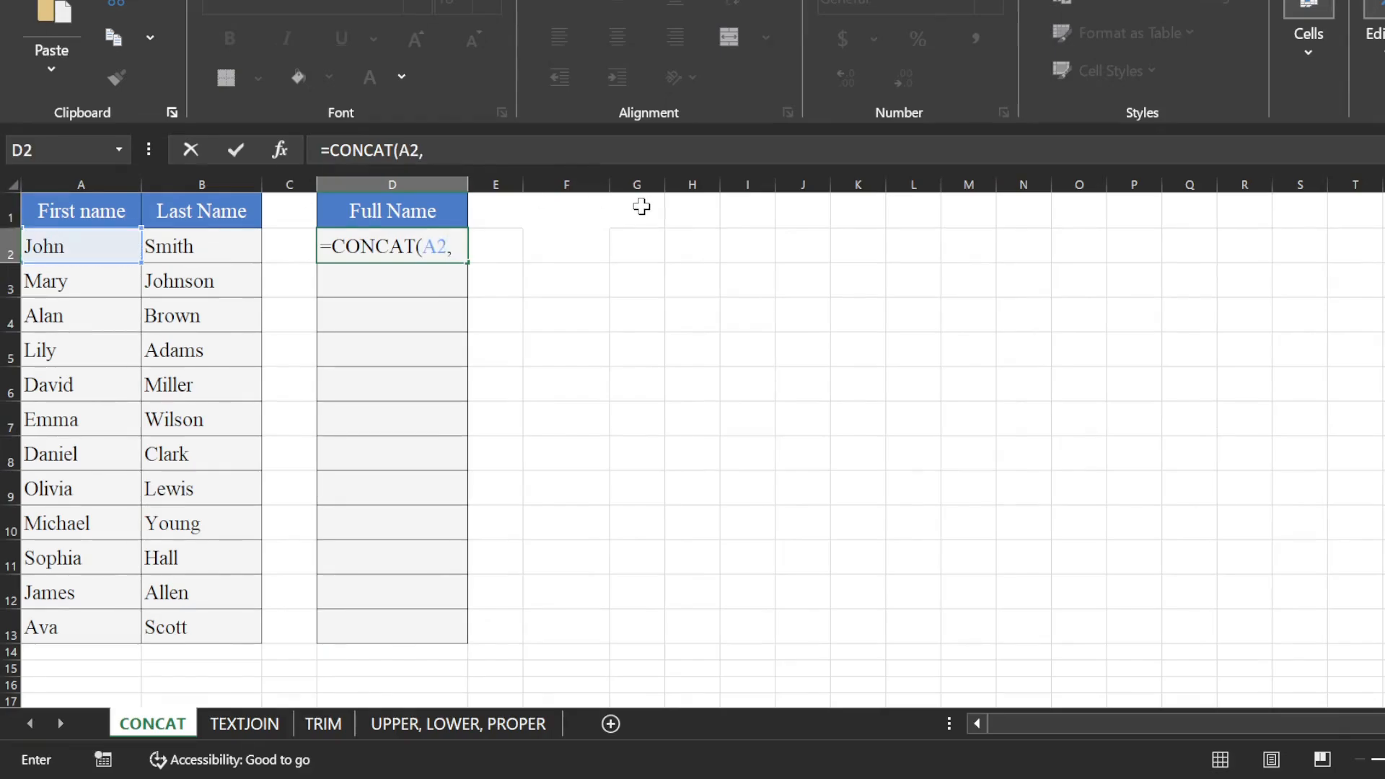
text(" ",)
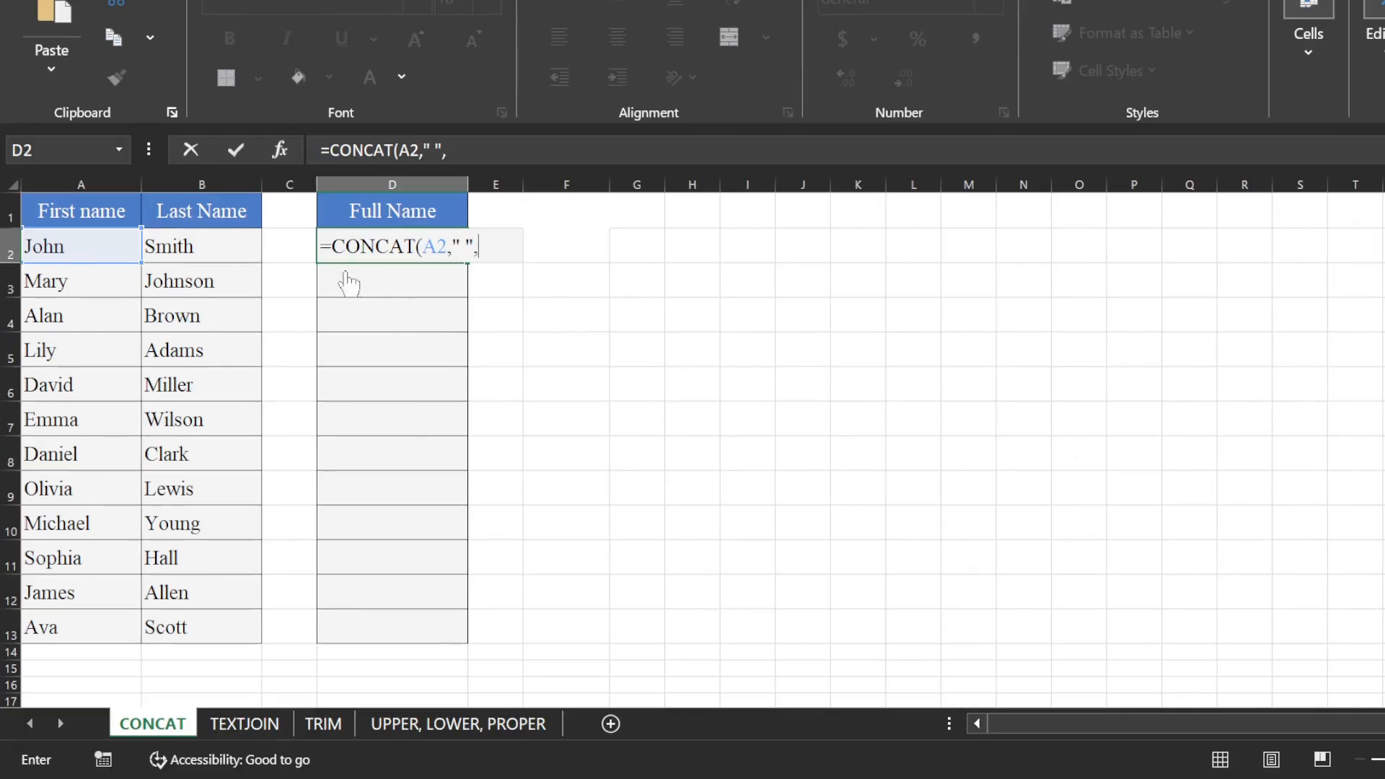
click(186, 241)
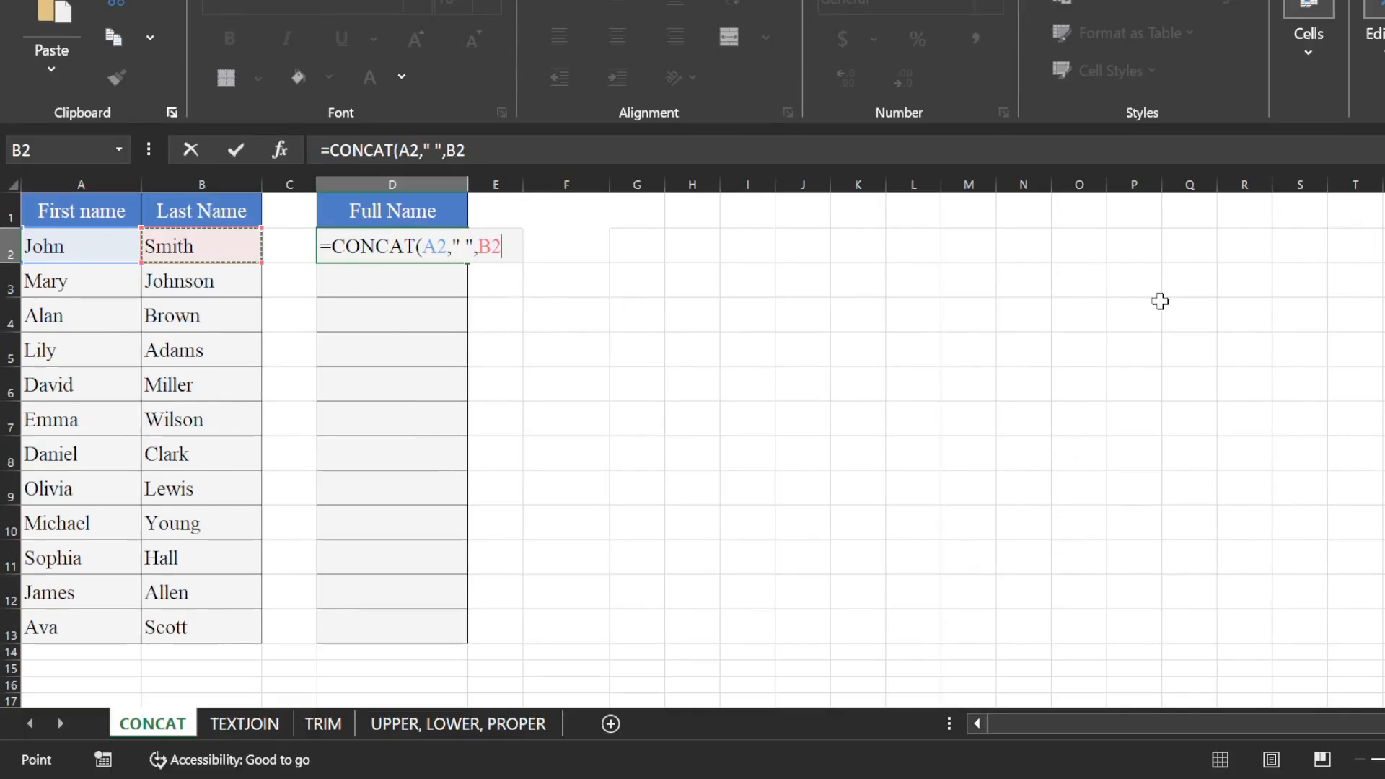
key(Return)
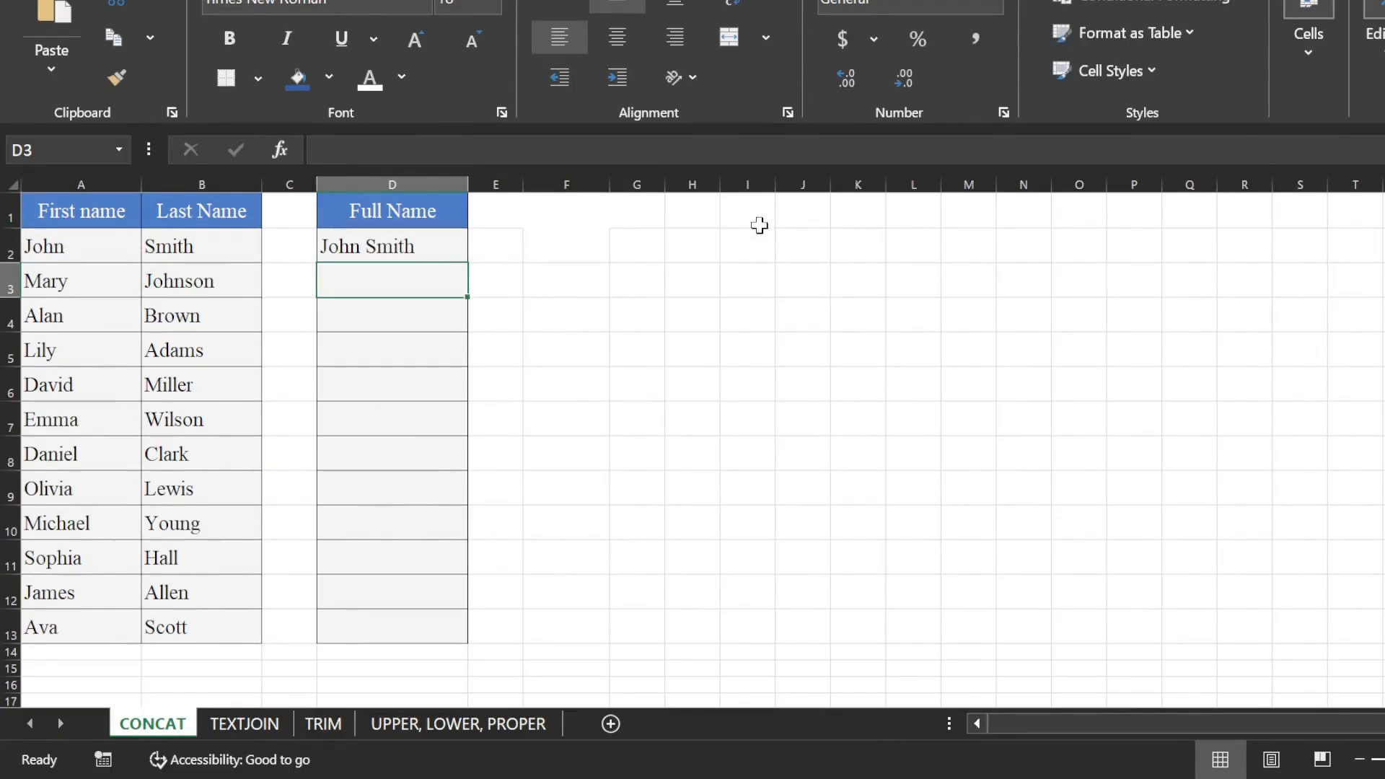
Step: Fill the CONCAT formula from D2 down through D13 in the Full Name column
click(328, 245)
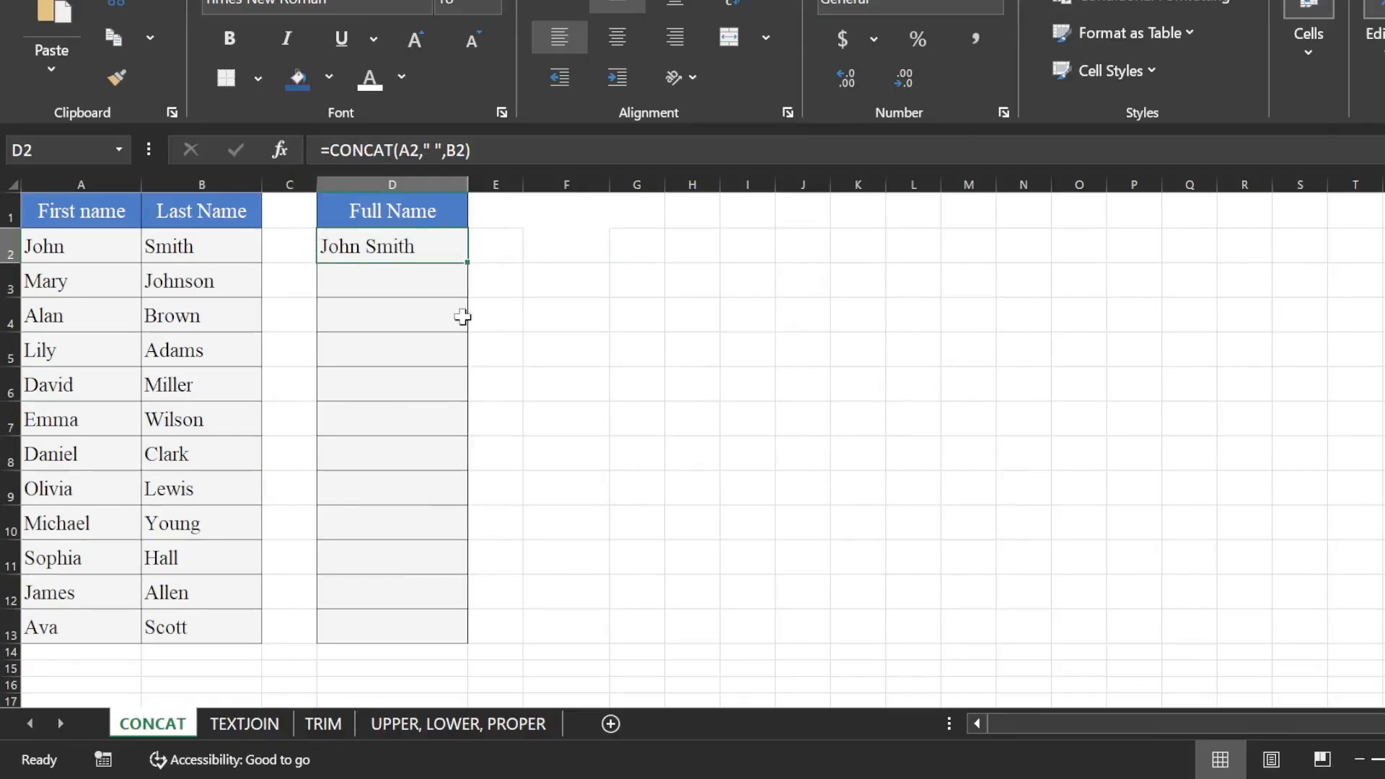
drag(468, 265, 472, 642)
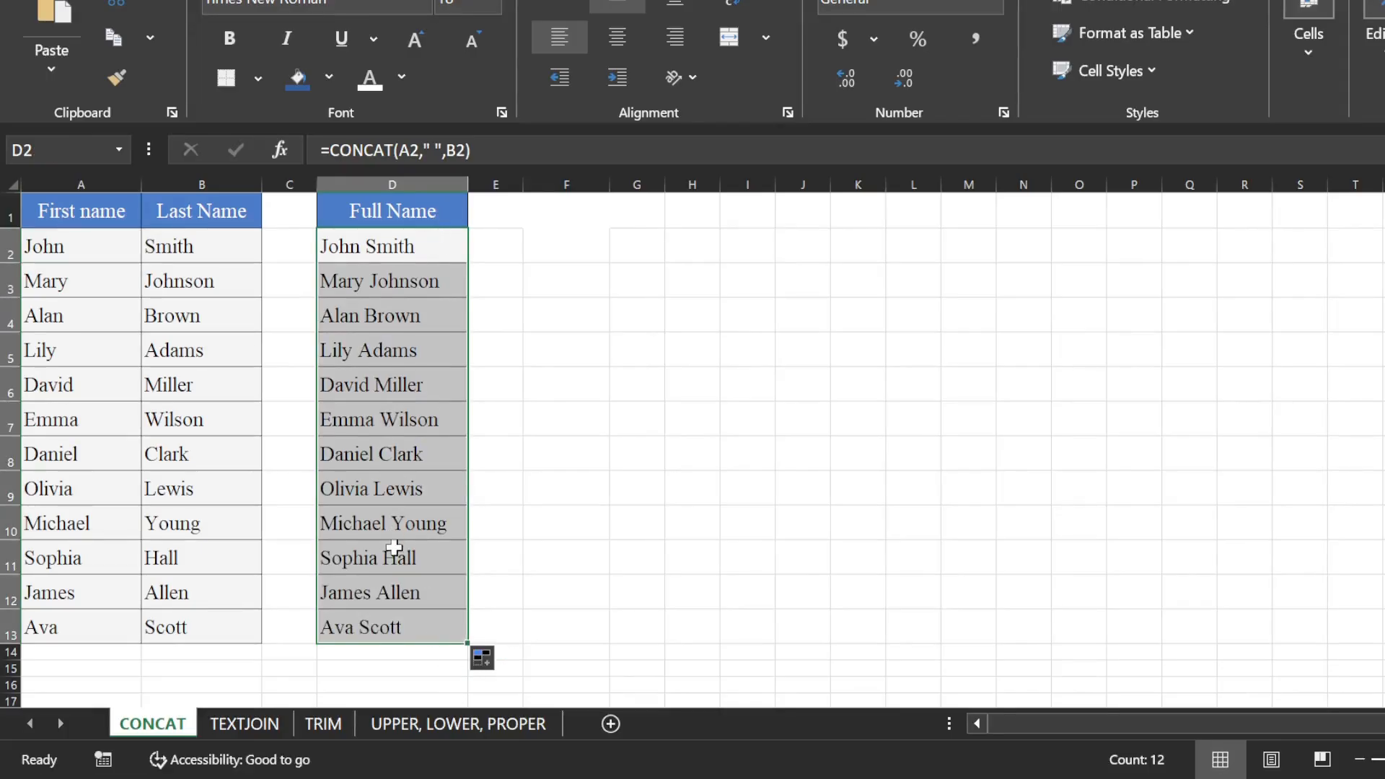
click(395, 582)
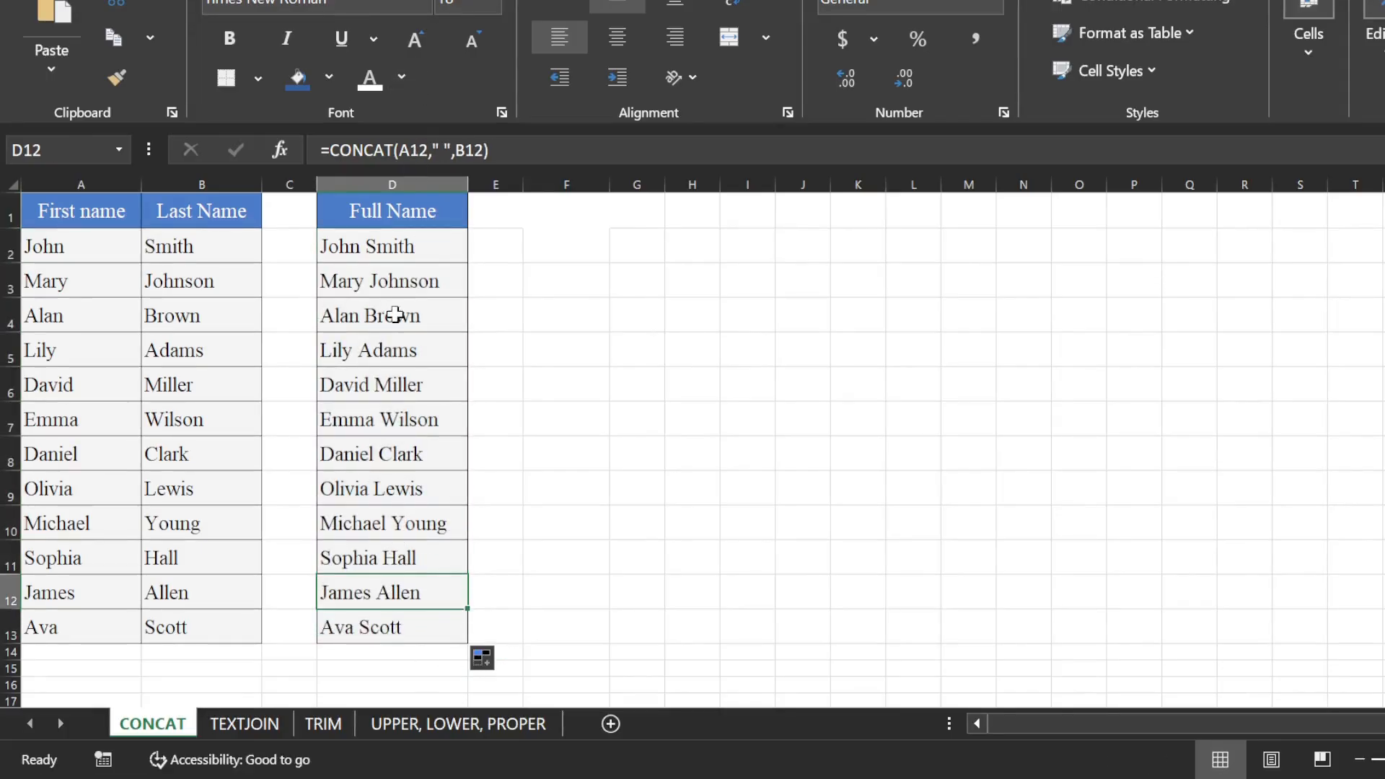
Step: On the TEXTJOIN sheet, enter =TEXTJOIN(",",TRUE,A2:C2) in Address cell E2
click(278, 729)
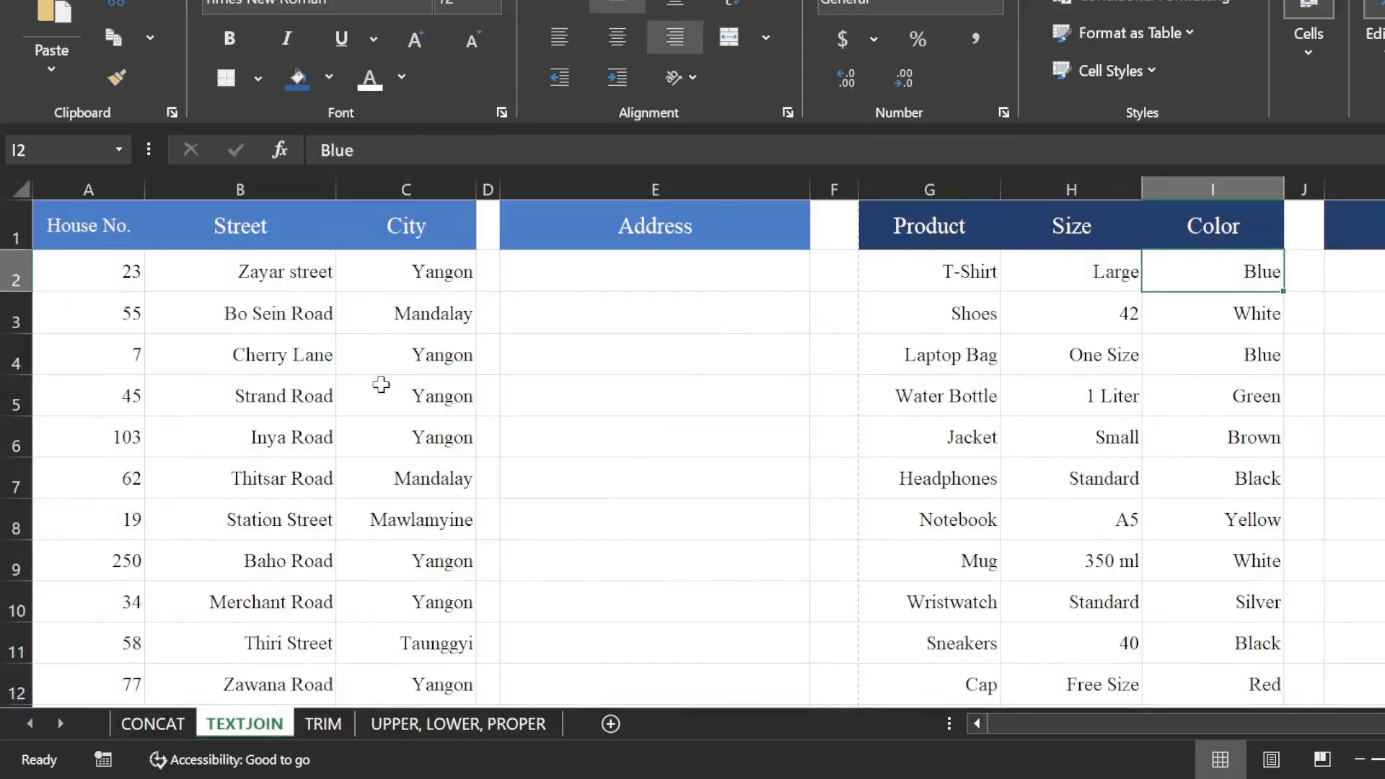
click(579, 280)
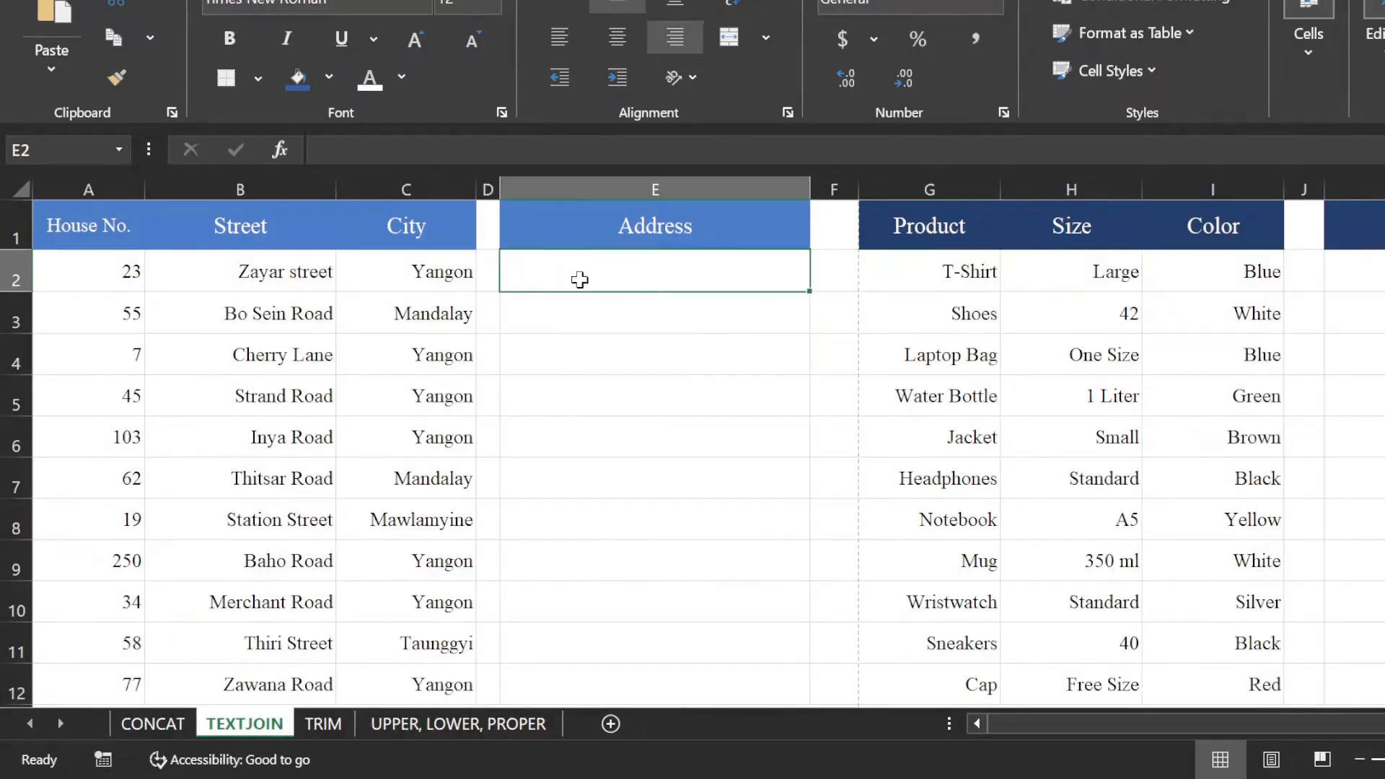
text(=)
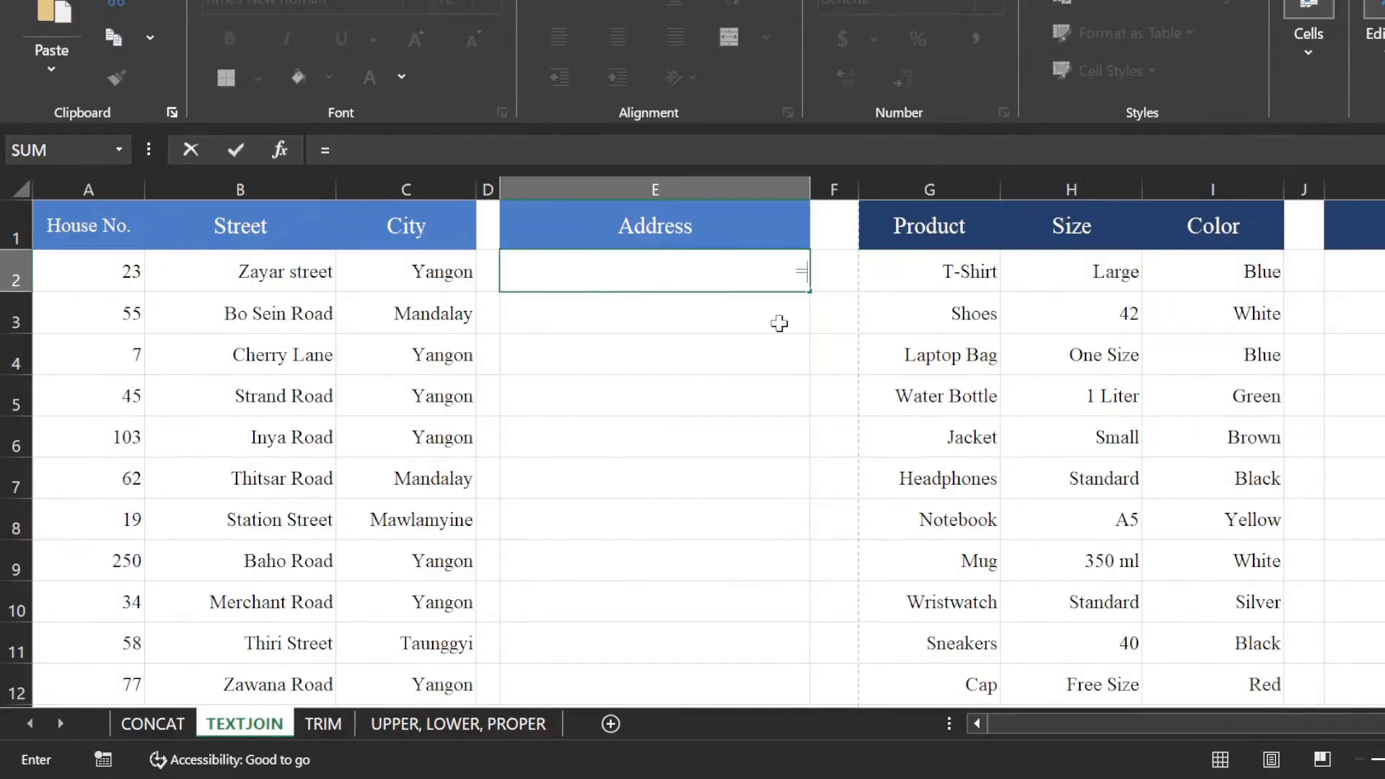
text(TEXTJOIN)
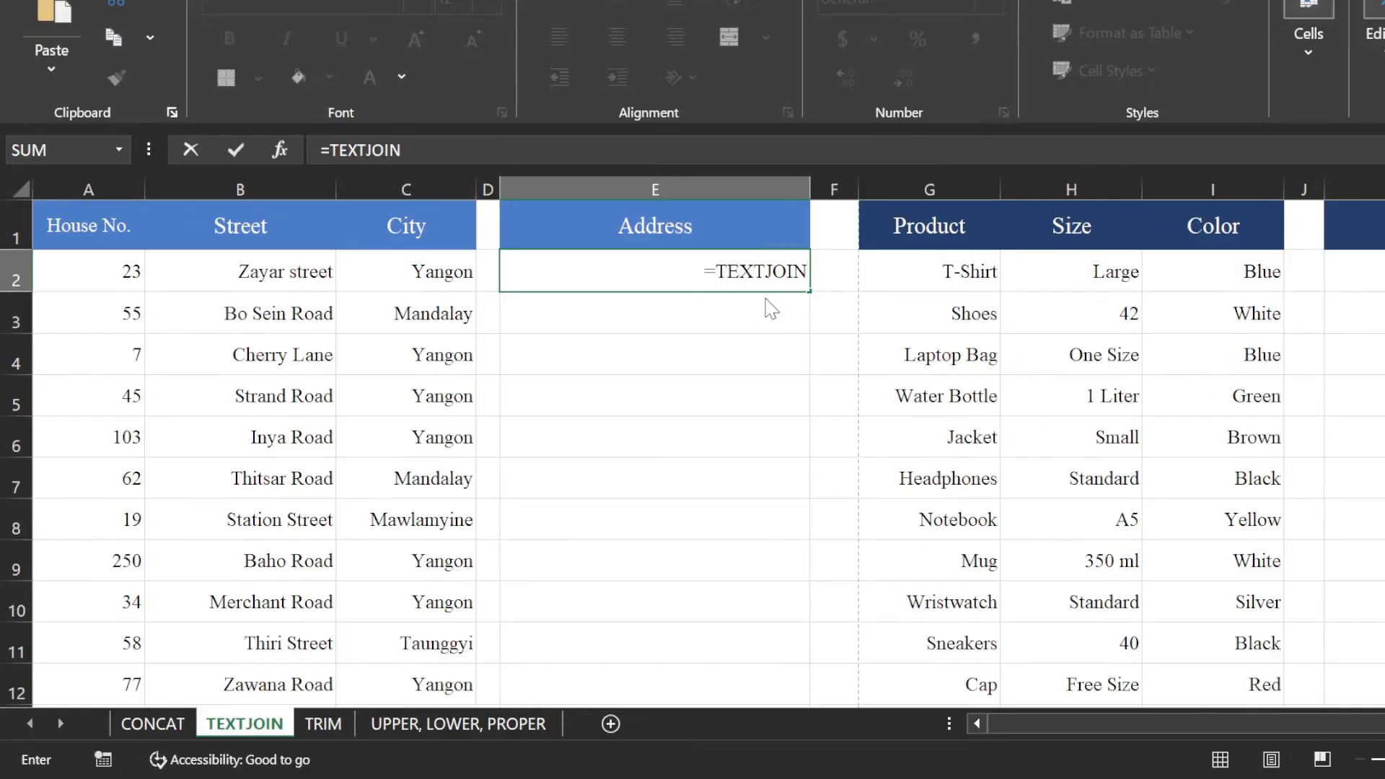
text(()
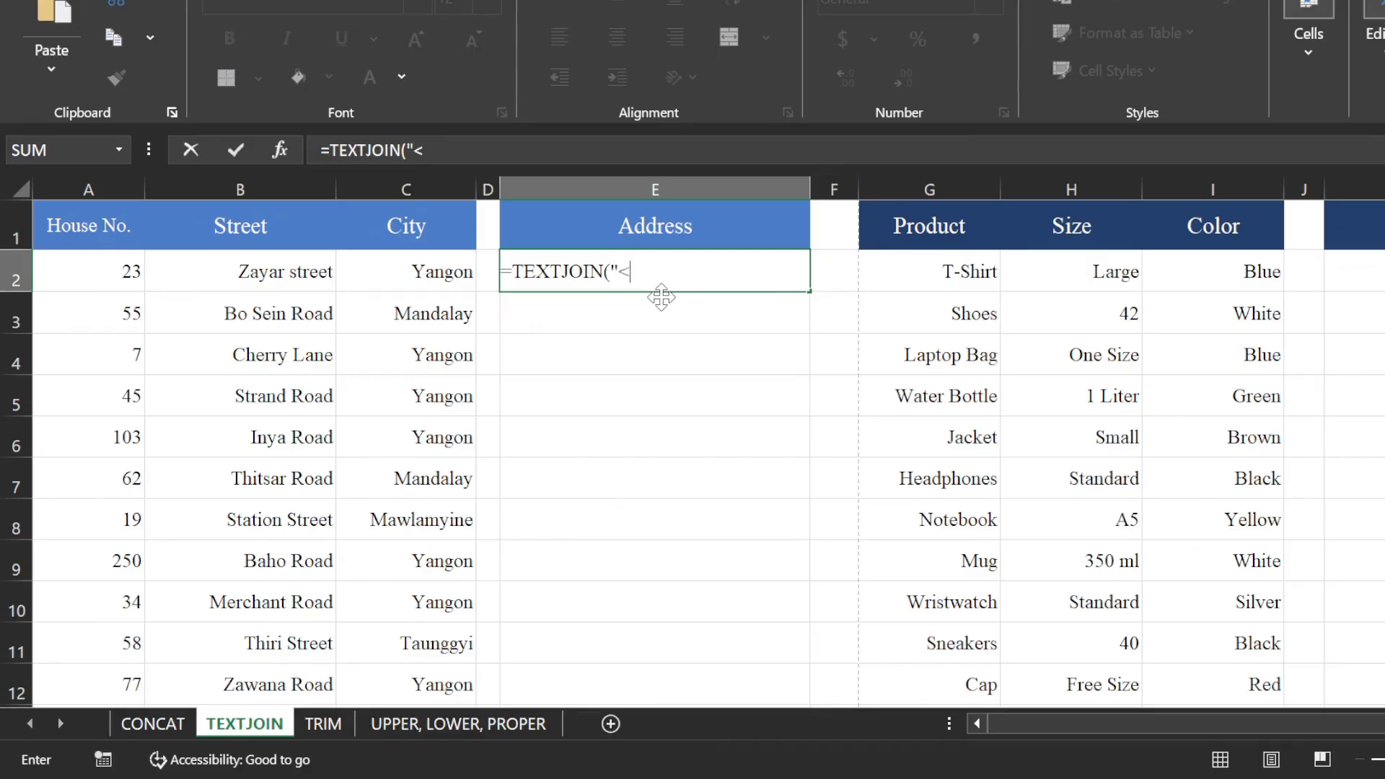
text("<)
key(shift+Up)
key(BackSpace)
key(BackSpace)
key(BackSpace)
key(BackSpace)
key(BackSpace)
key(BackSpace)
text(,",TRUE)
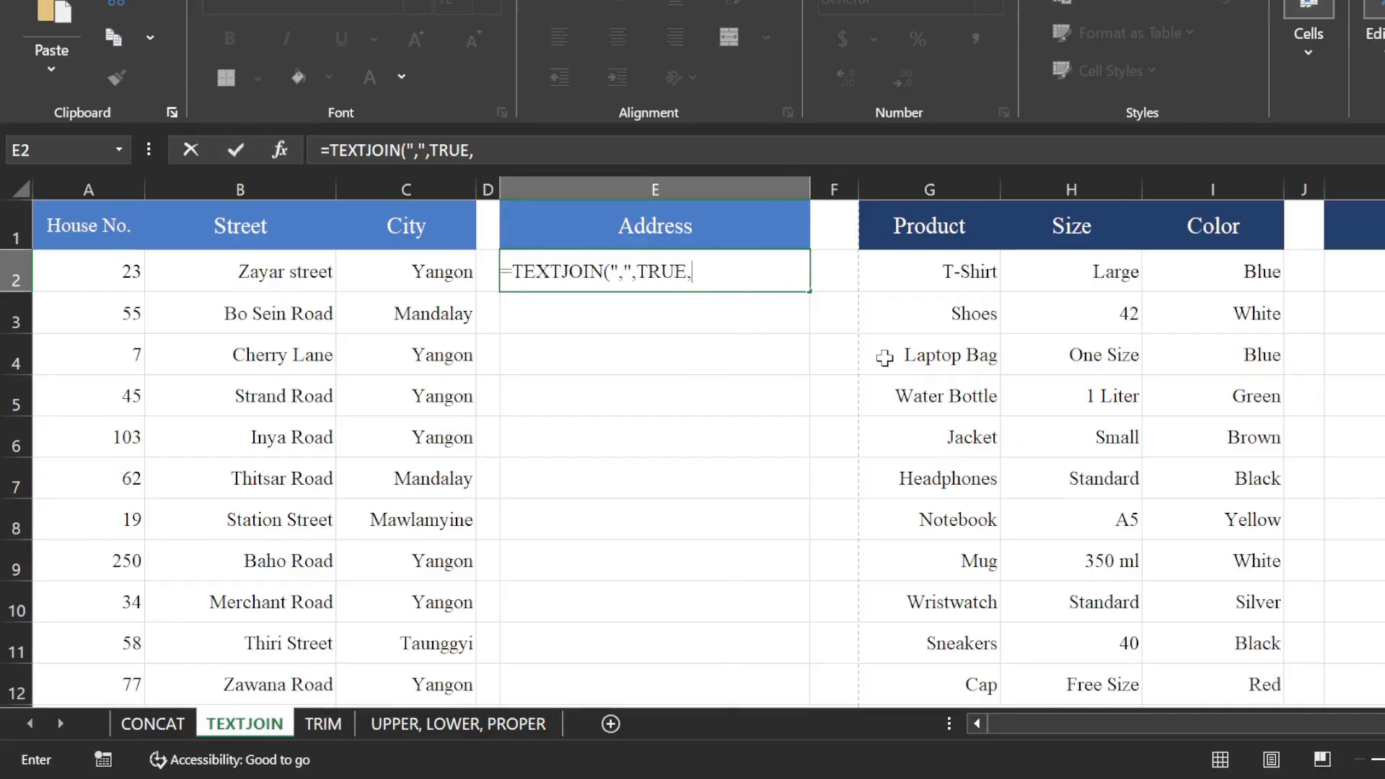
text(,)
drag(126, 273, 445, 289)
text())
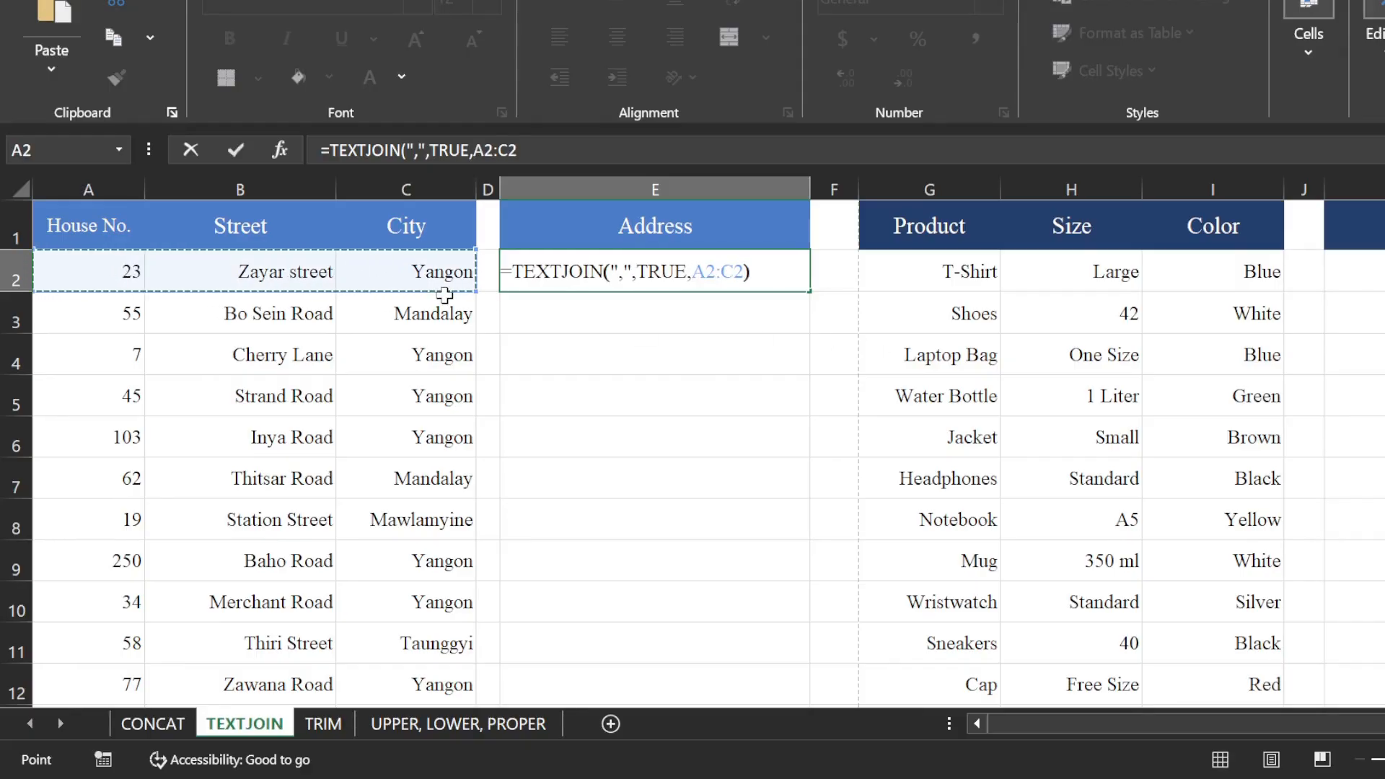
key(Return)
click(697, 265)
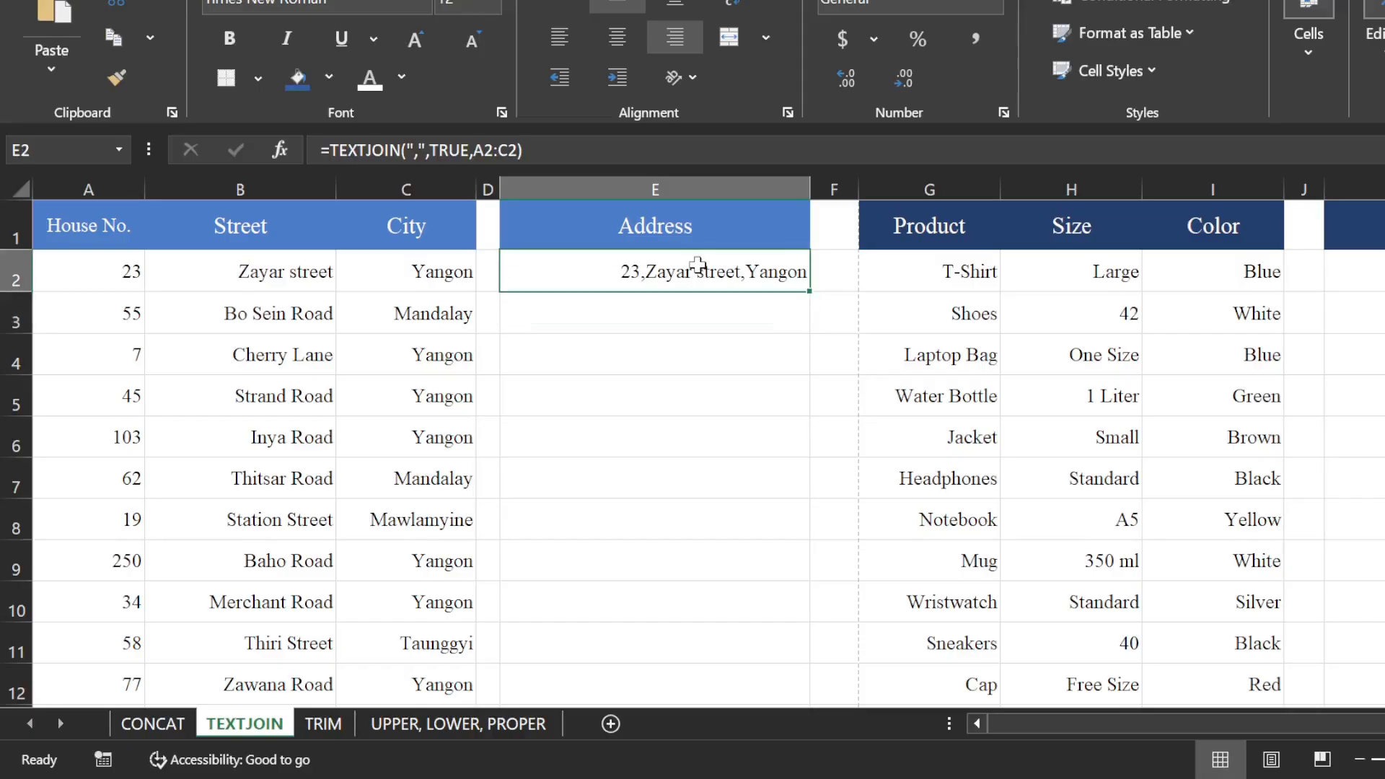
scroll(773, 377, down, 6)
scroll(773, 375, up, 2)
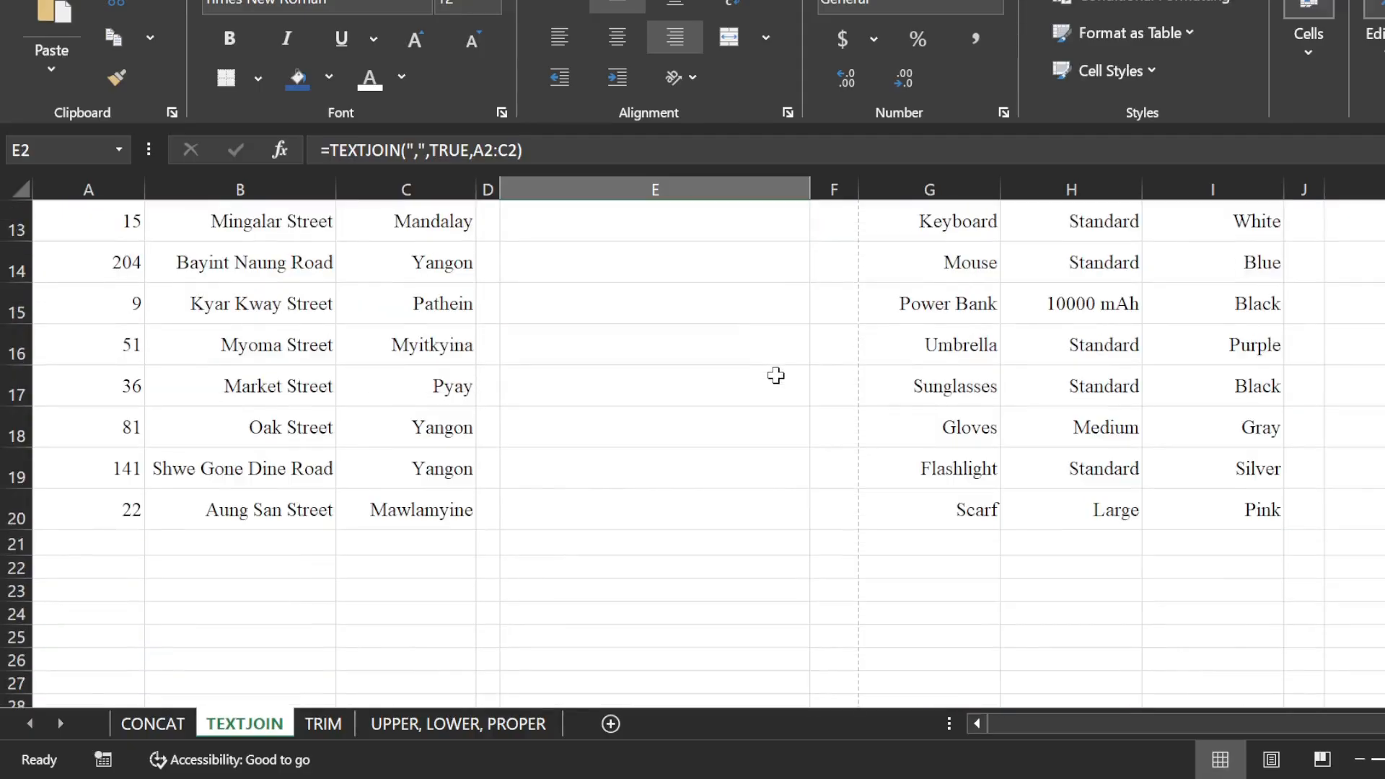
shift+click(779, 510)
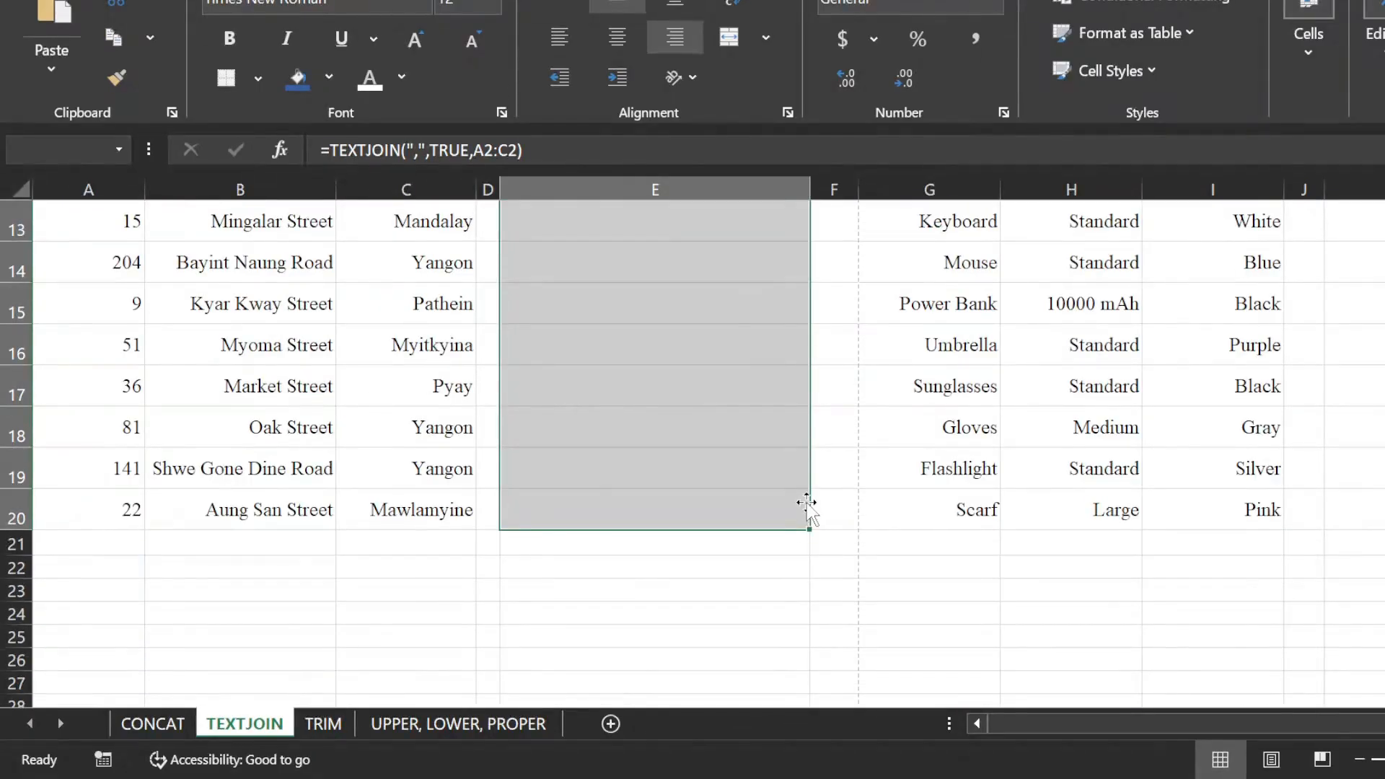
scroll(747, 483, up, 4)
Step: Fill the TEXTJOIN formula from E2 down through E20 in the Address column
click(790, 280)
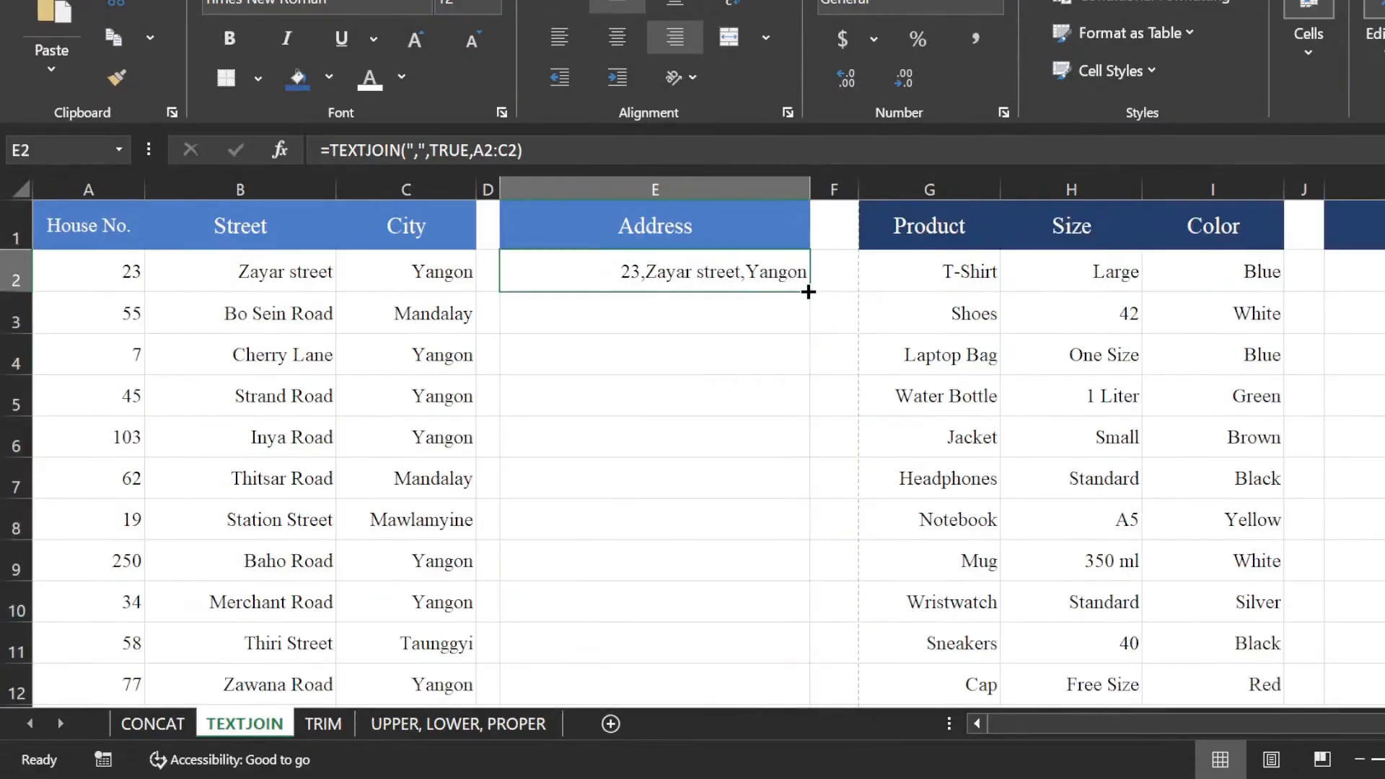
drag(808, 291, 844, 634)
click(760, 608)
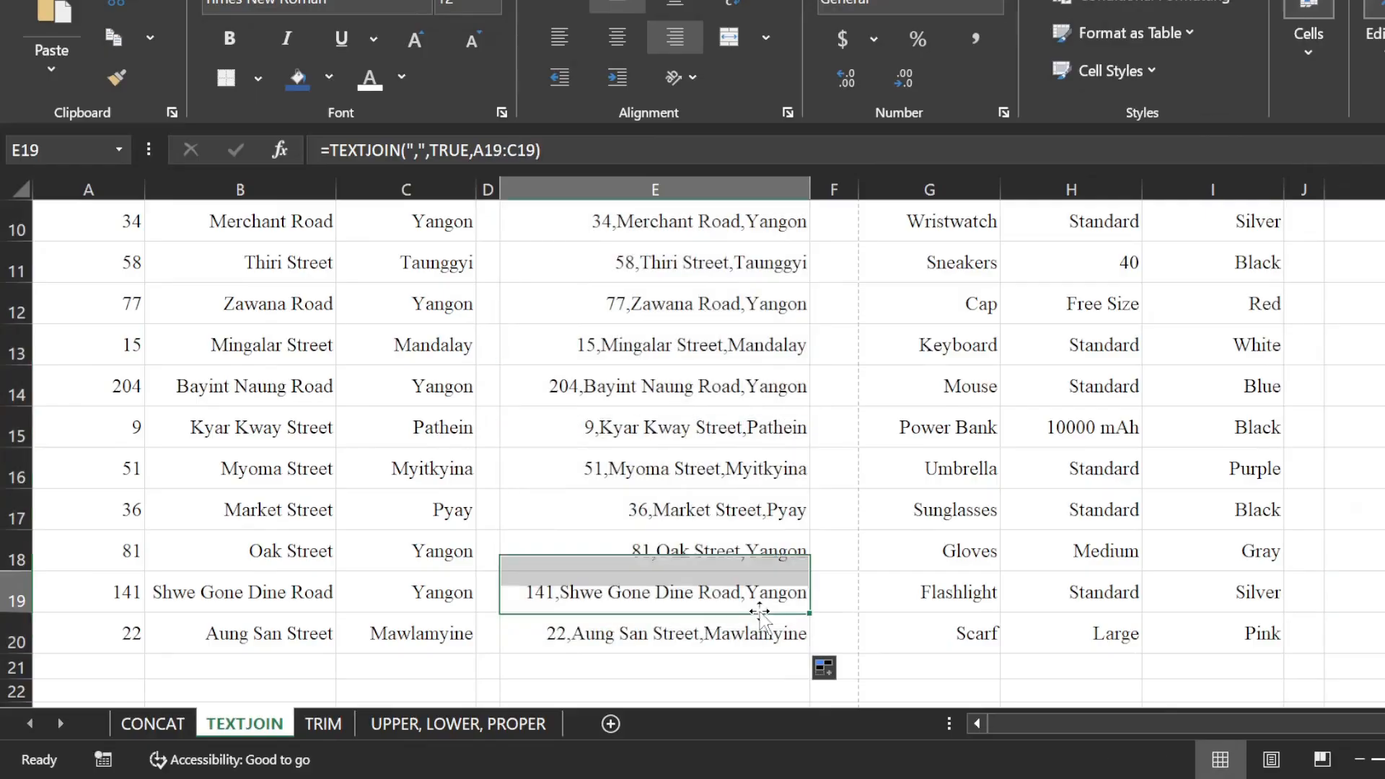
scroll(781, 528, up, 3)
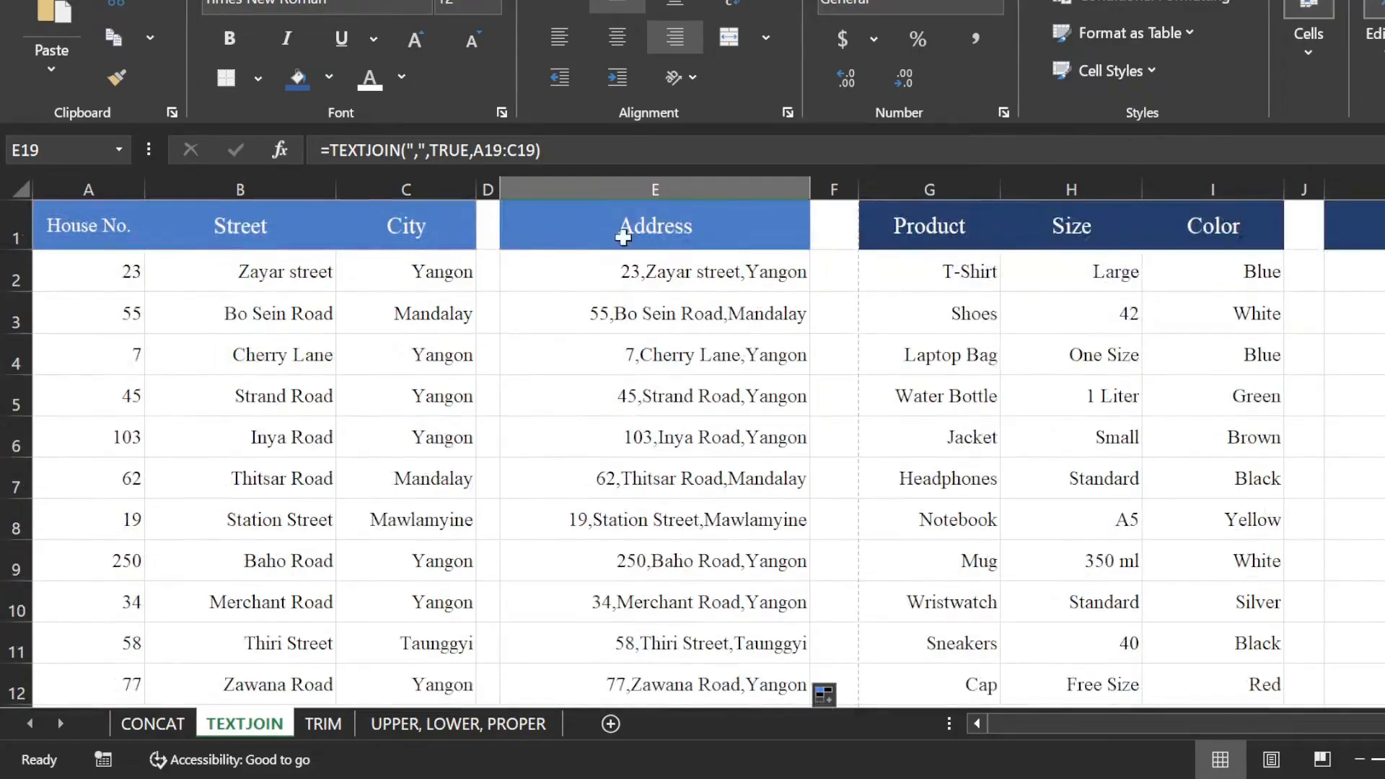
Step: Edit the formula in E2 so the delimiter is a comma followed by a space
click(624, 272)
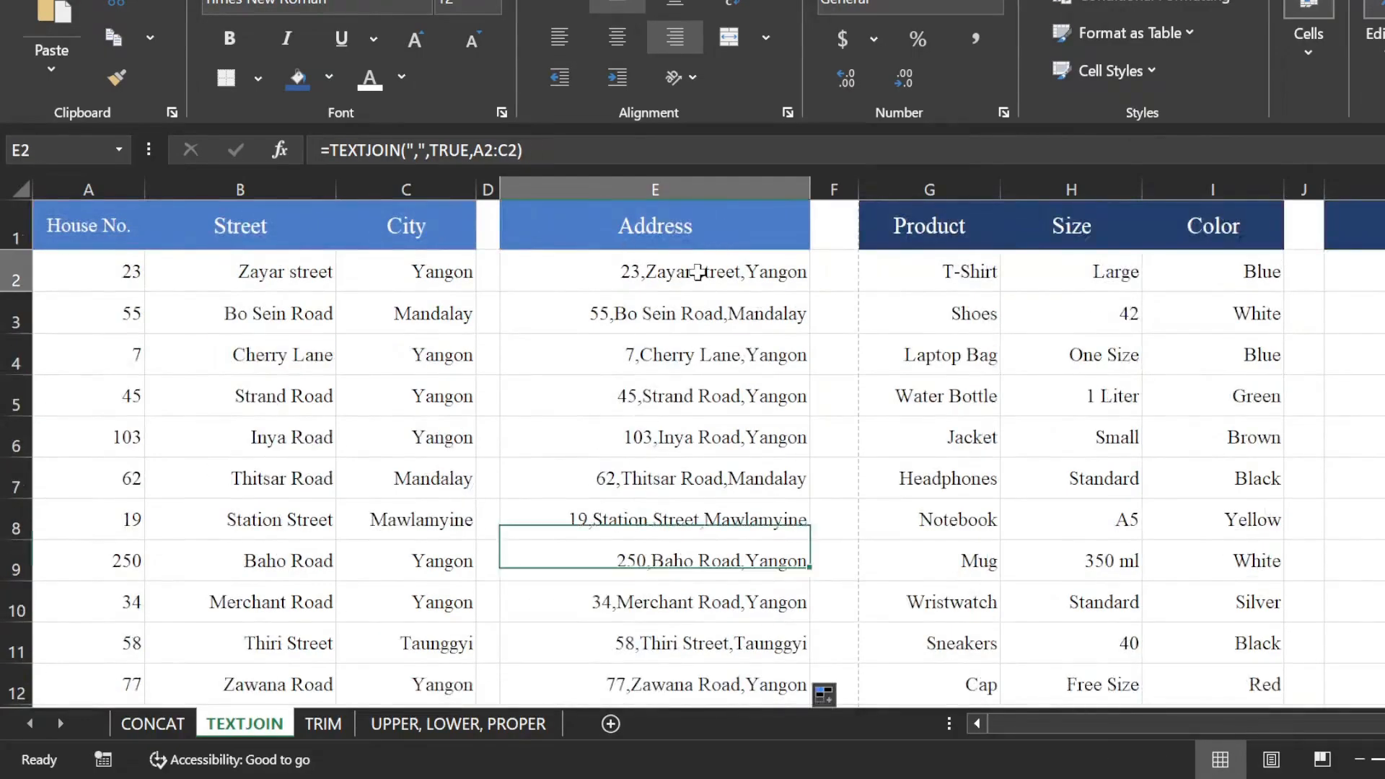
click(421, 153)
key(Return)
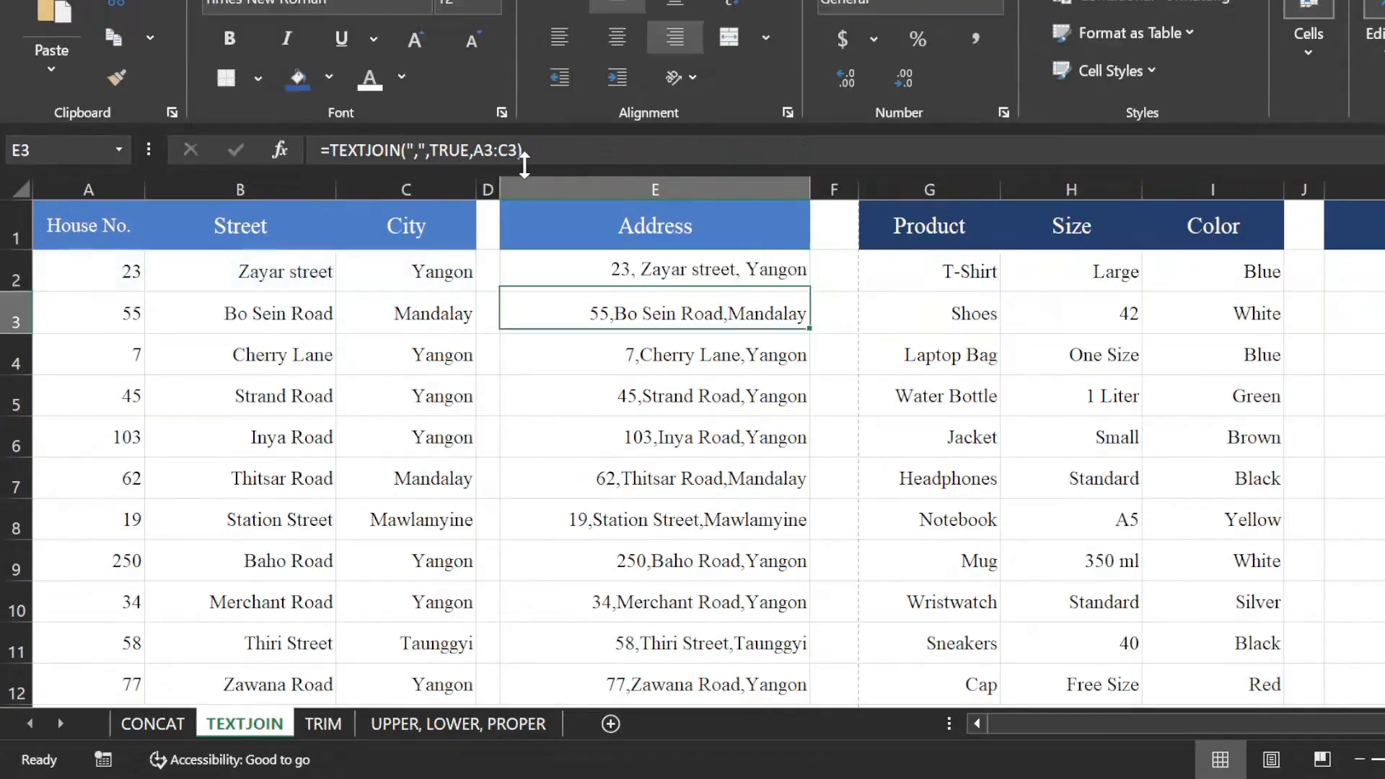
click(625, 256)
click(711, 308)
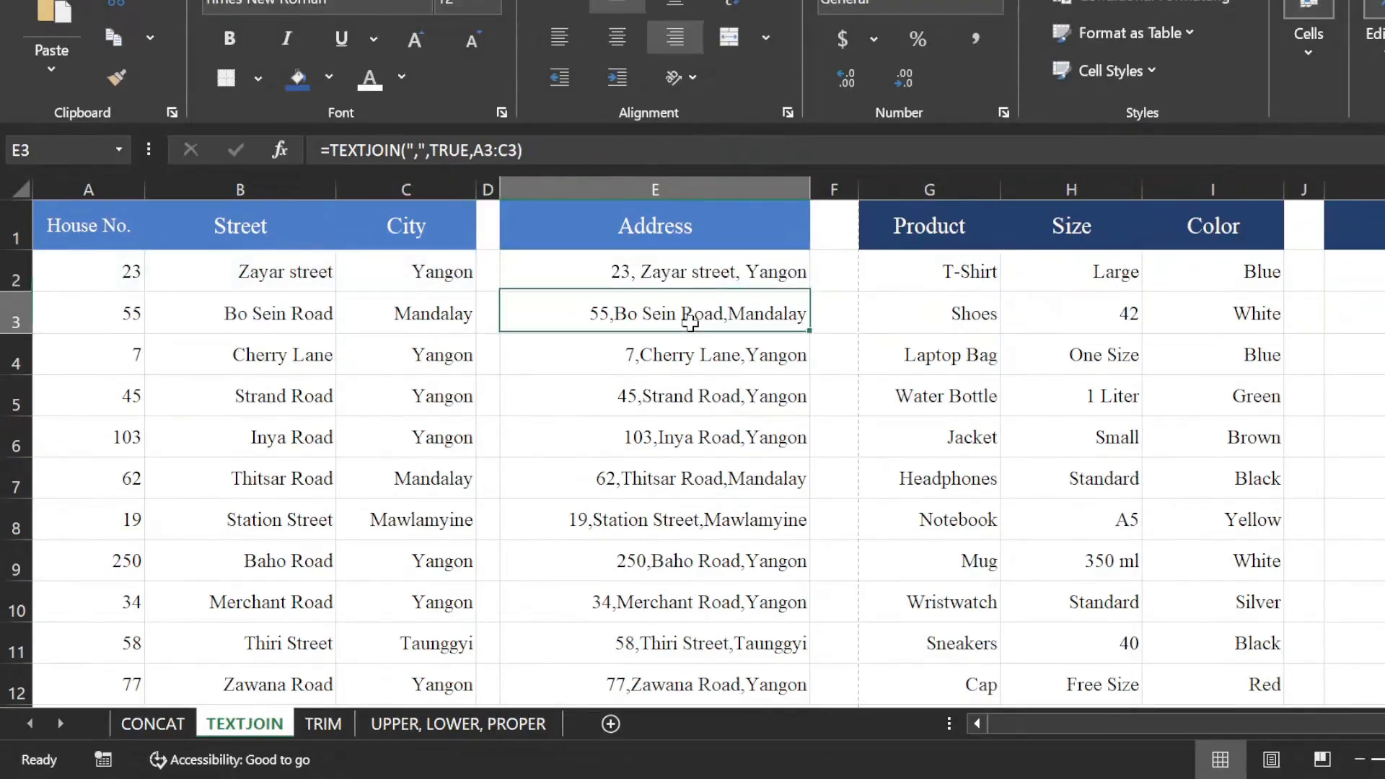
Step: Copy the revised E2 formula down the rest of the Address column and check the rows below it
click(797, 275)
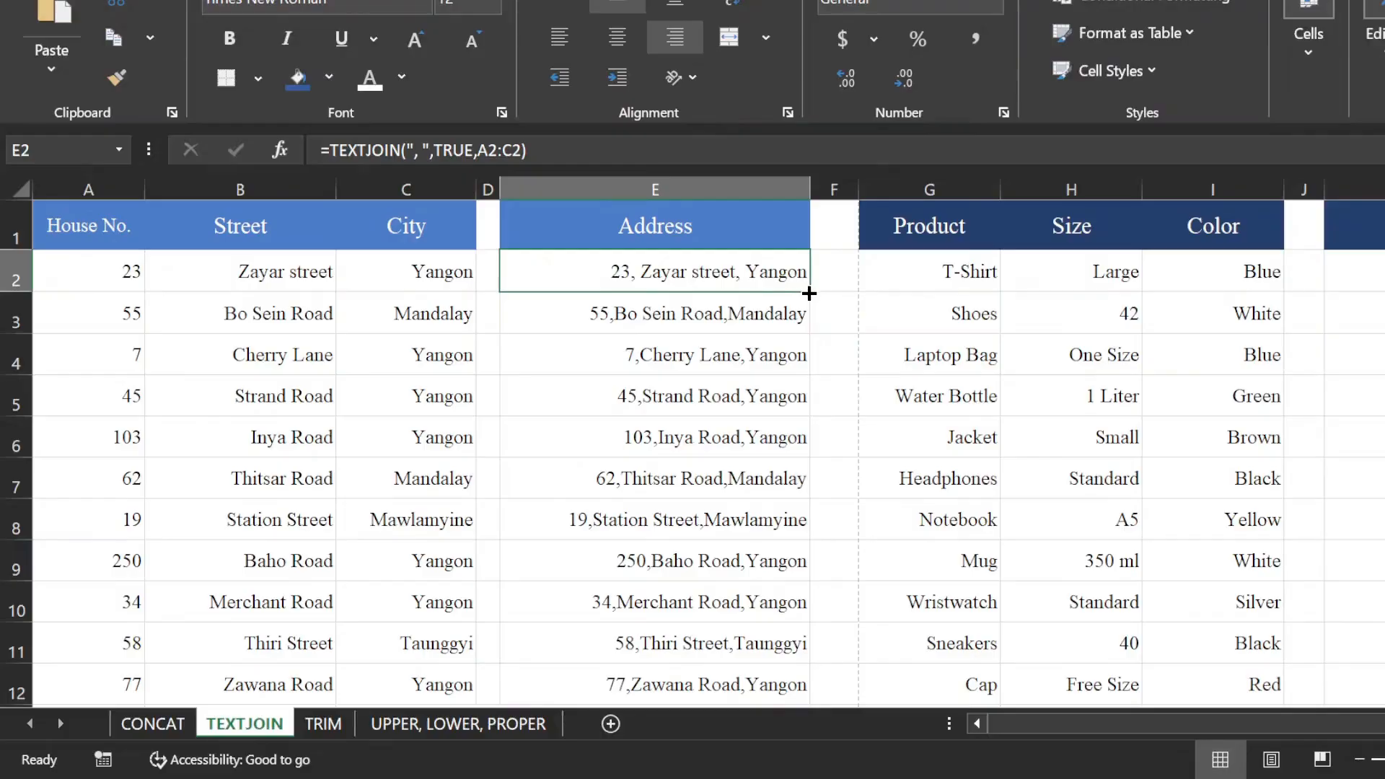
double_click(806, 290)
click(734, 317)
key(Down)
key(Down)
key(Down)
key(Down)
key(Down)
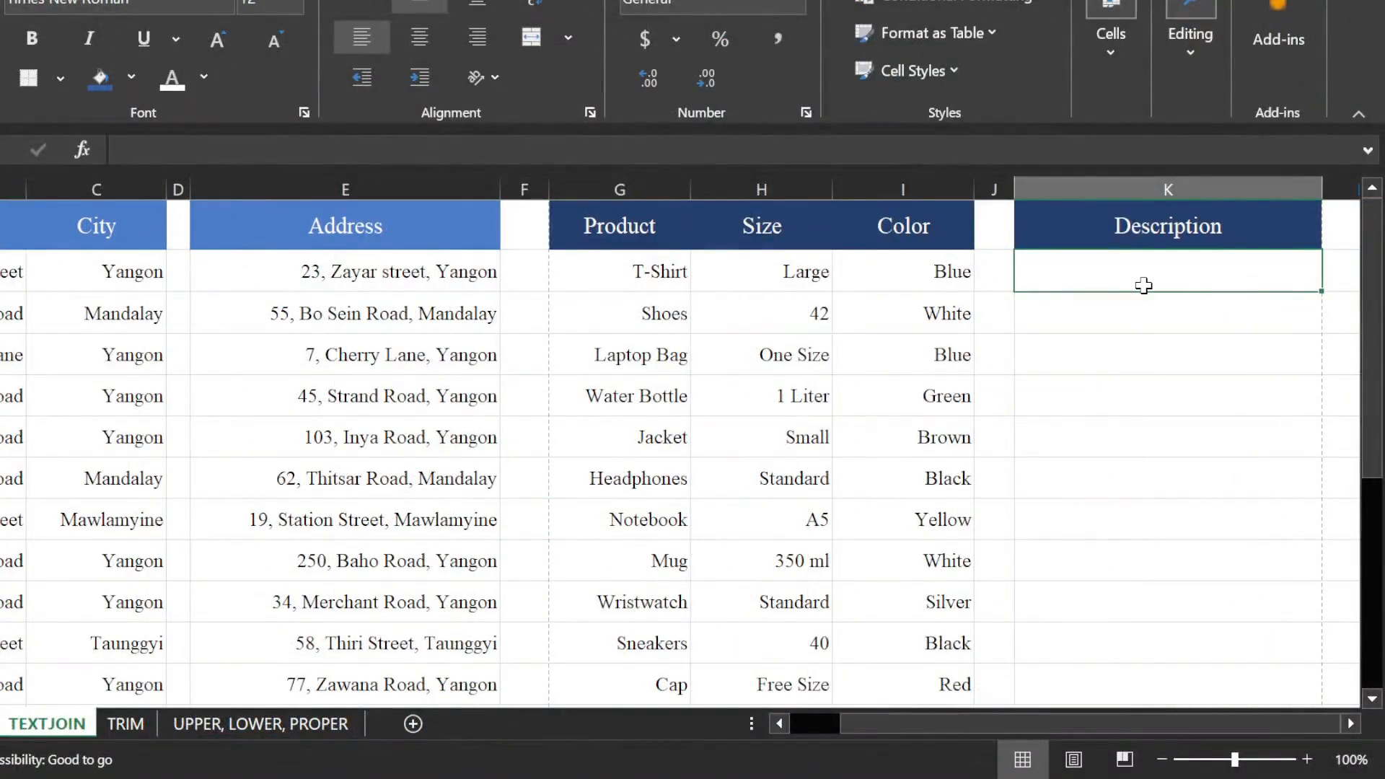
Step: Enter =TEXTJOIN("-",TRUE,G2:I2) in Description cell K2 to join product, size and color with hyphens
text(=text)
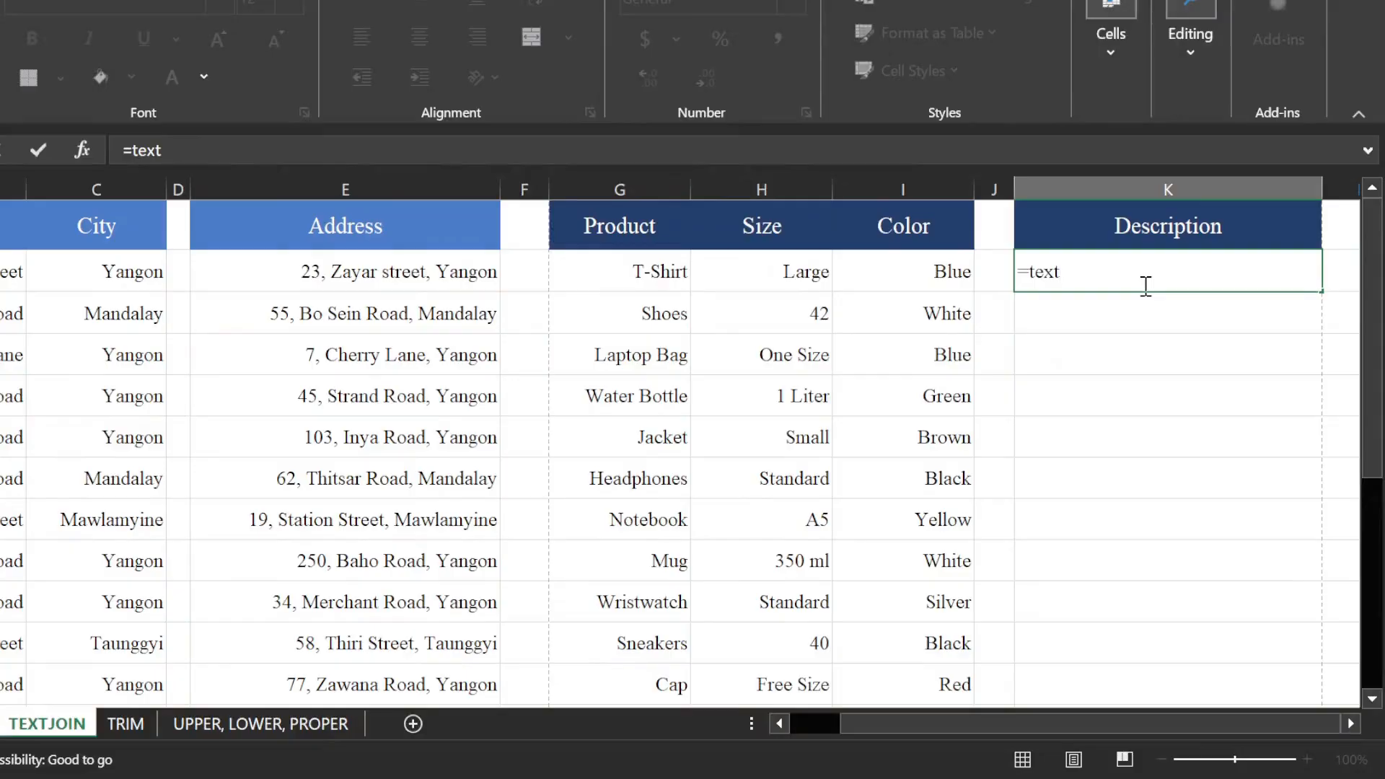
text(join)
key(Tab)
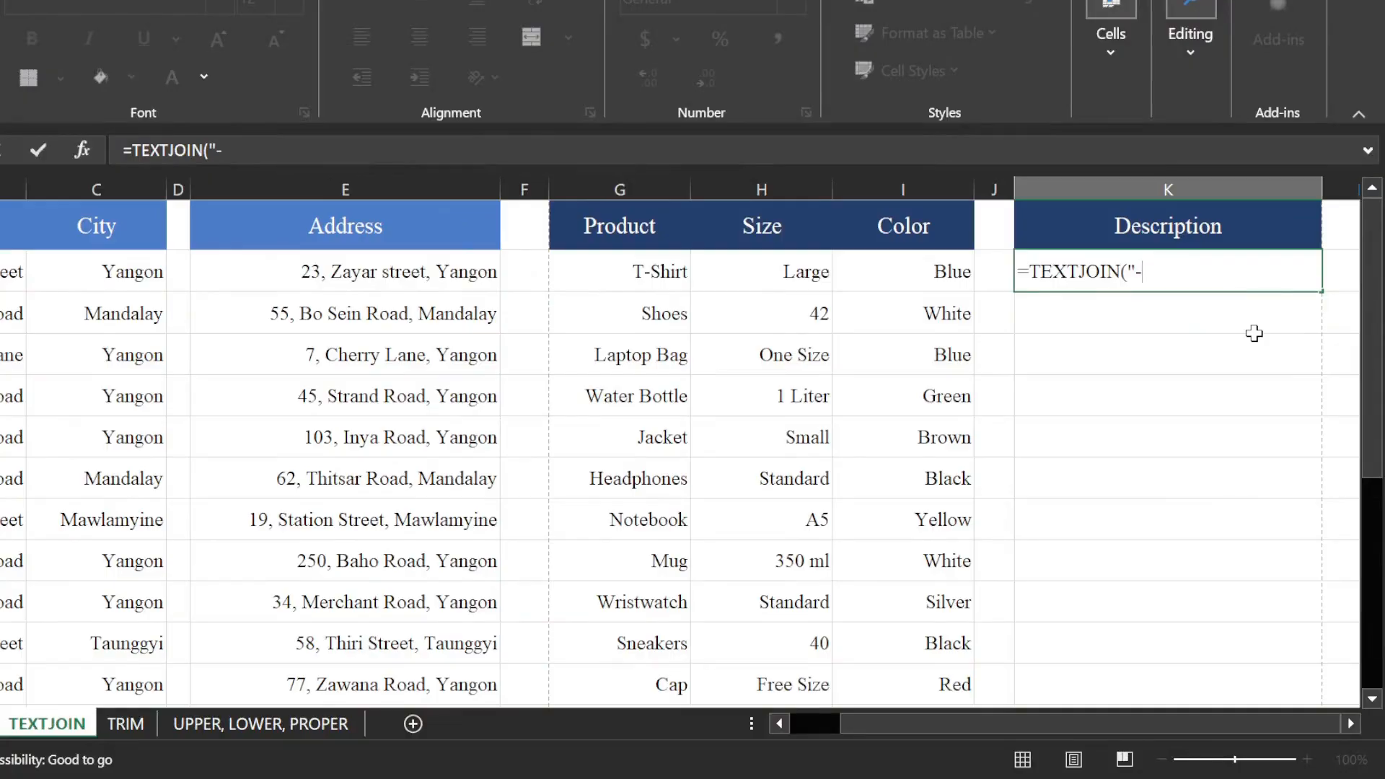
text("-",TRUE,)
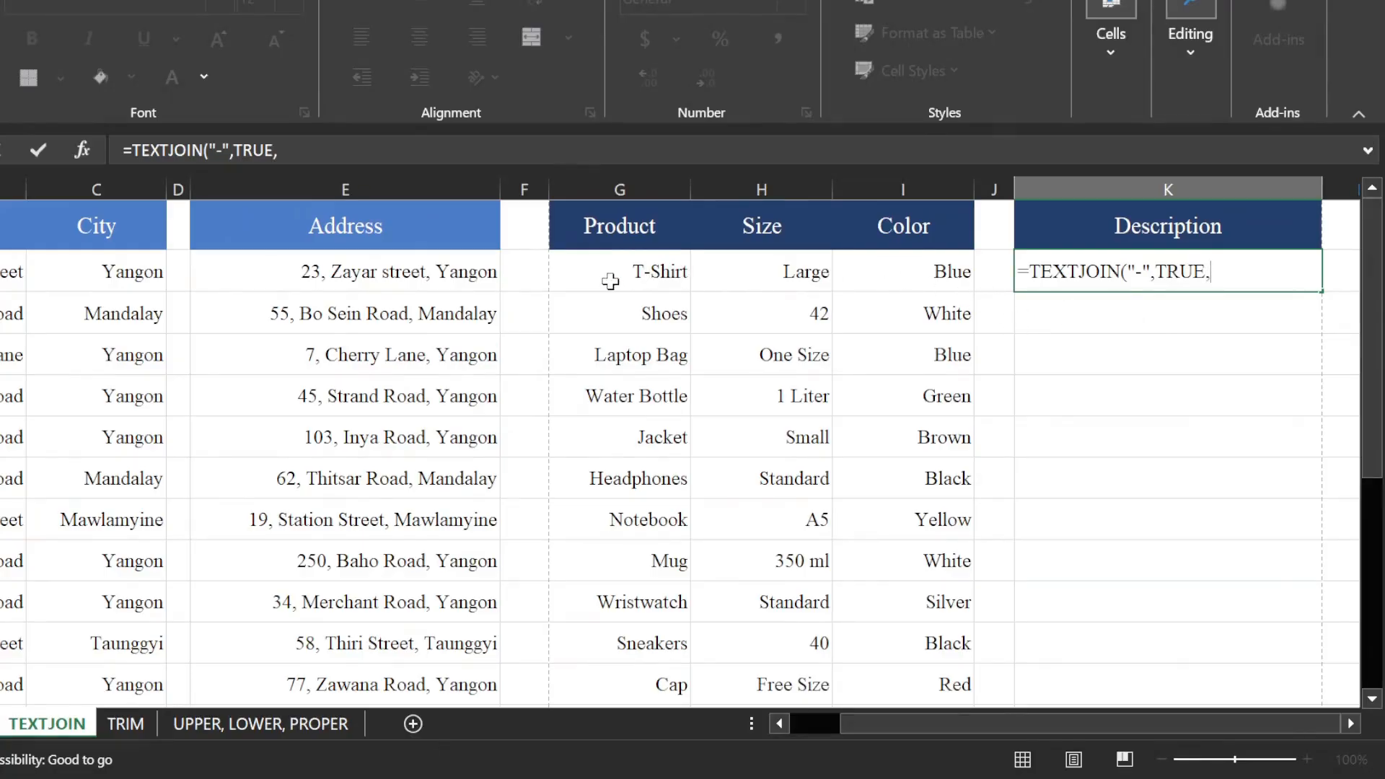
drag(611, 281, 915, 276)
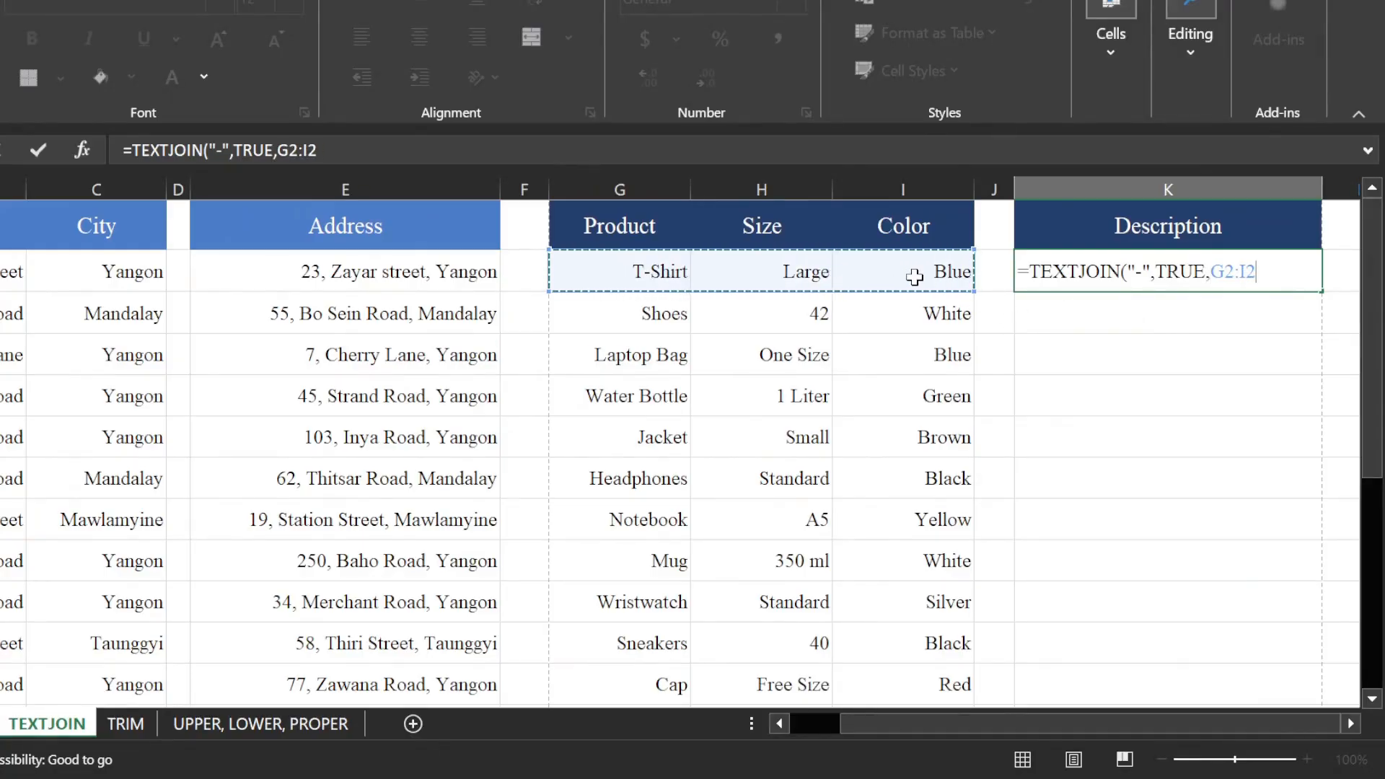
text())
key(Return)
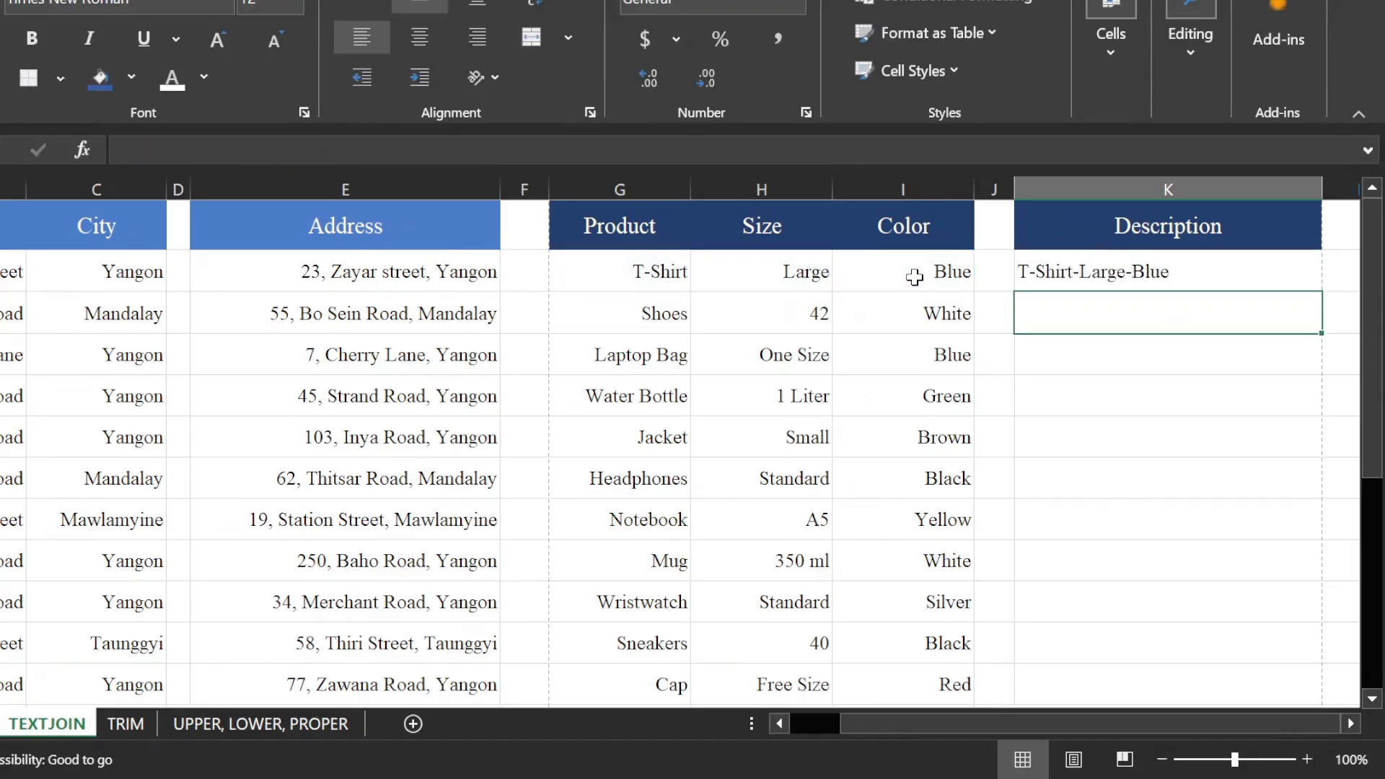
Step: Fill the hyphen-delimited TEXTJOIN formula from K2 down the Description column and review the filled rows
click(1151, 254)
drag(1326, 295, 1082, 613)
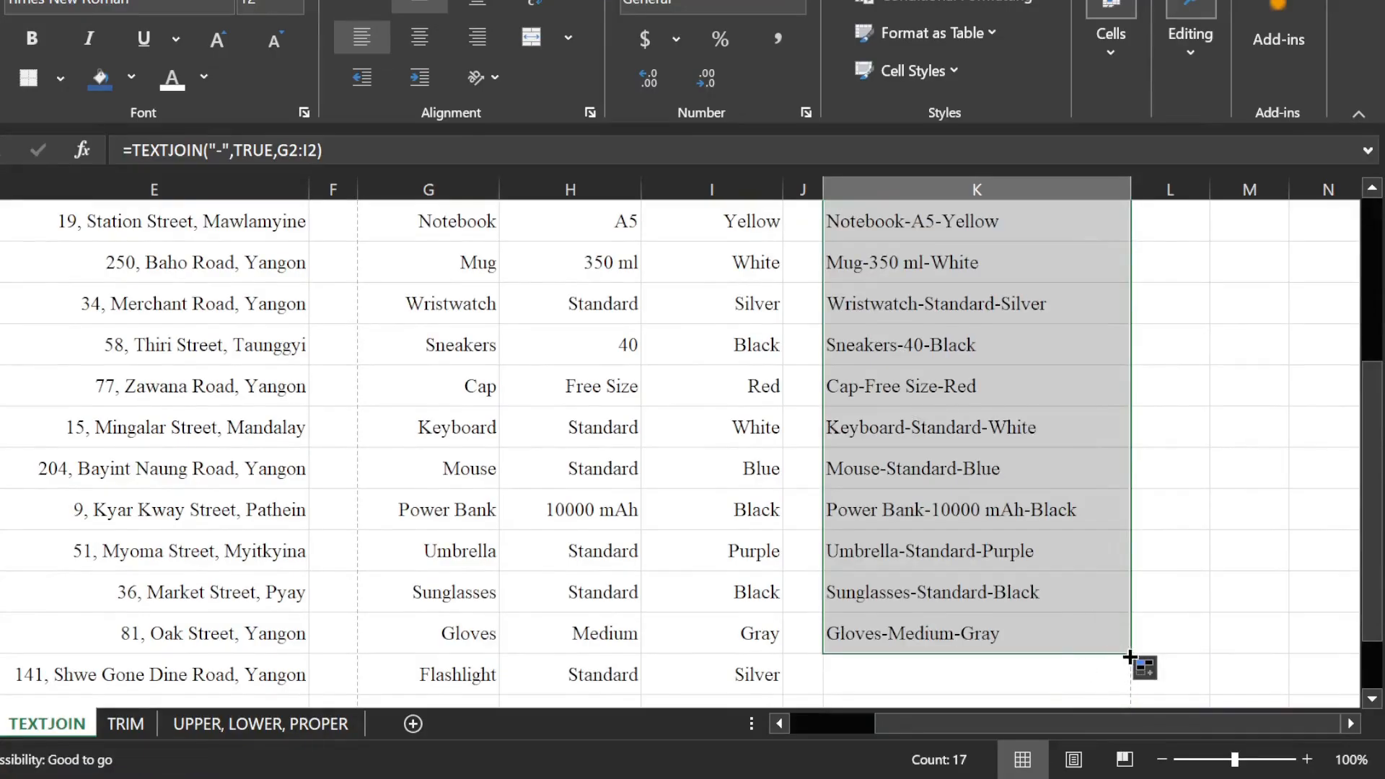
drag(1130, 658, 1138, 680)
click(1050, 635)
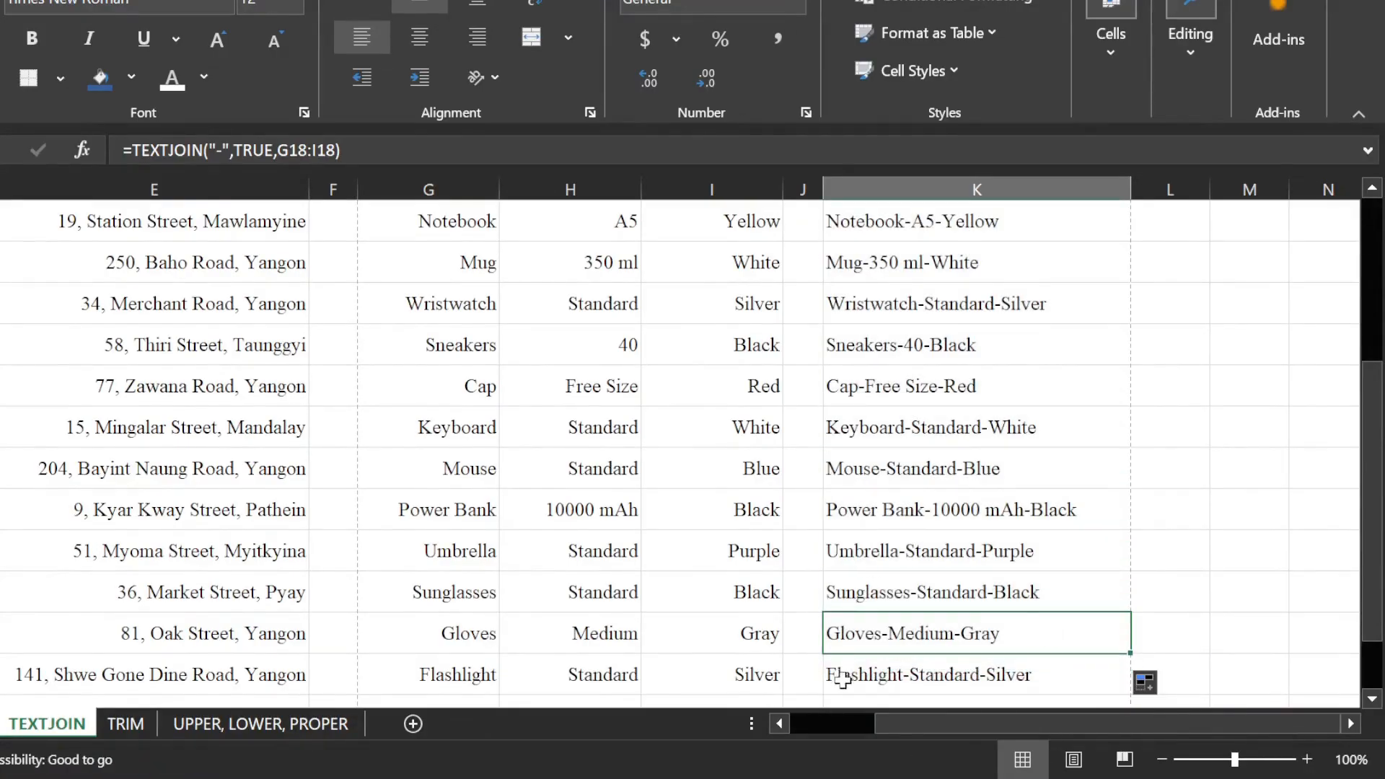
scroll(1003, 527, up, 3)
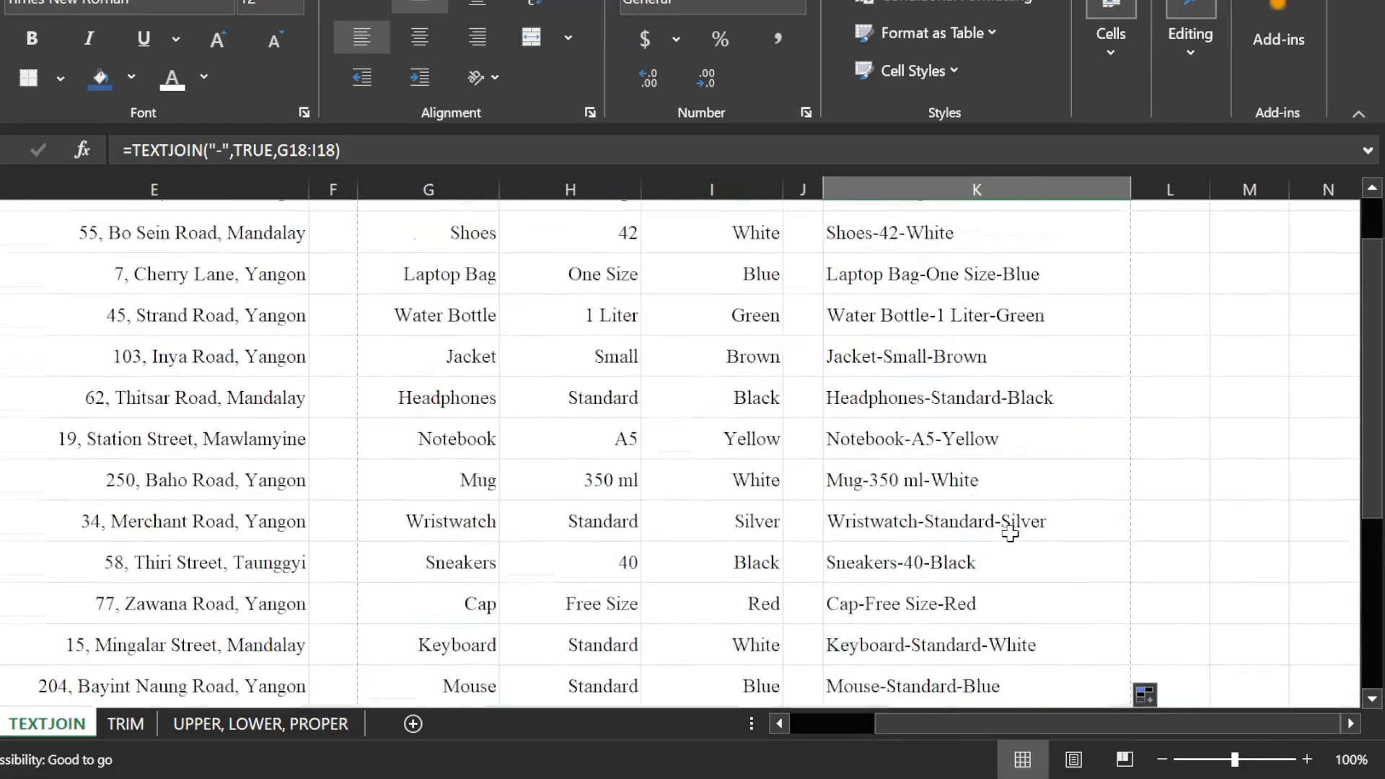
Step: Edit the Description formula in K2 so the TEXTJOIN delimiter is a hyphen with a space on each side
click(931, 270)
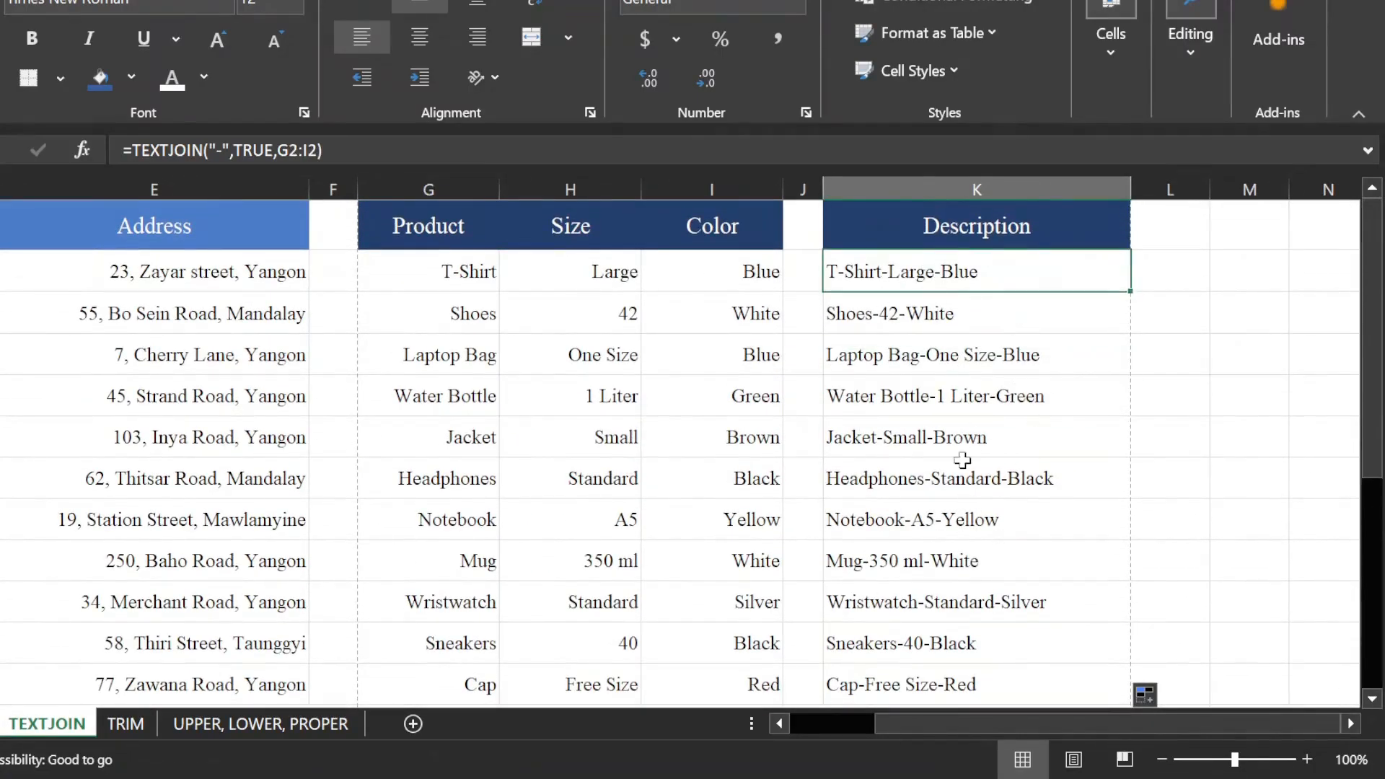
click(216, 152)
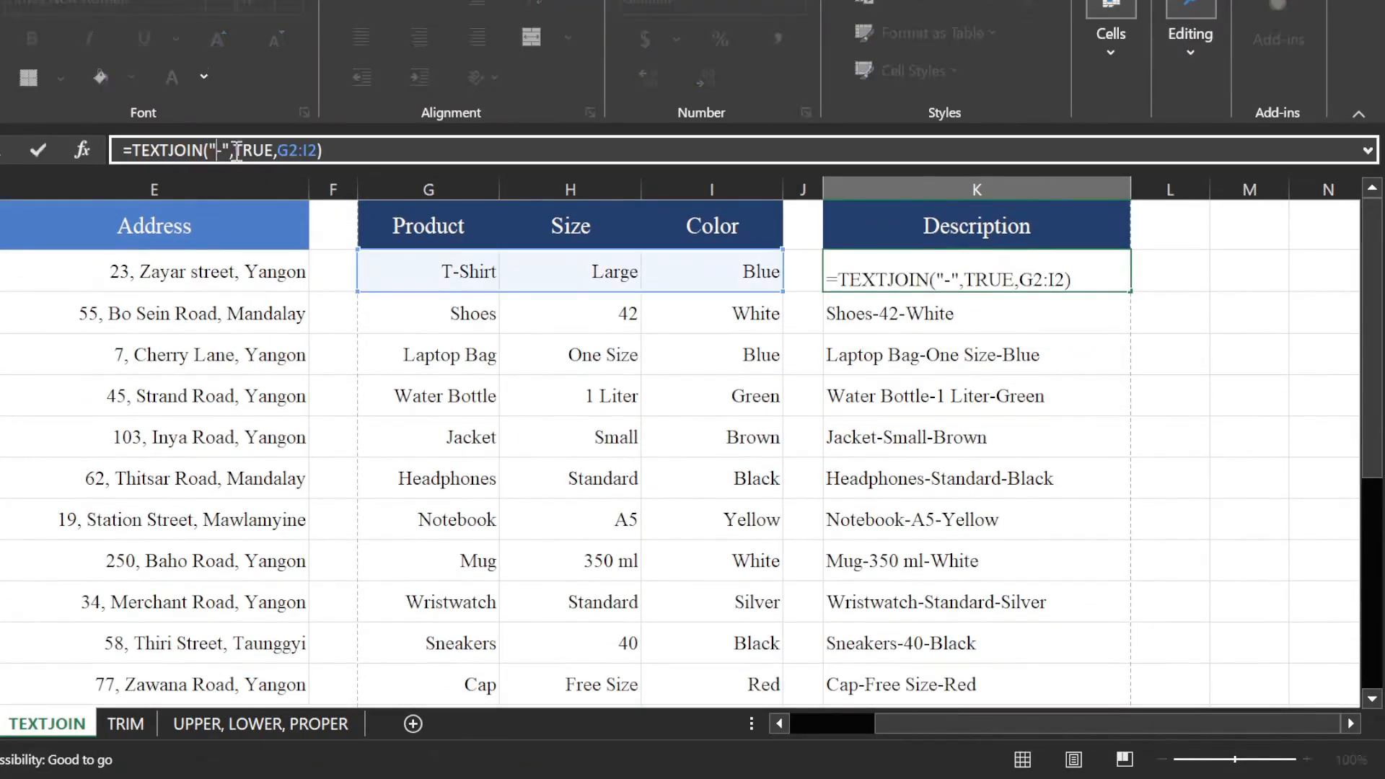
click(225, 150)
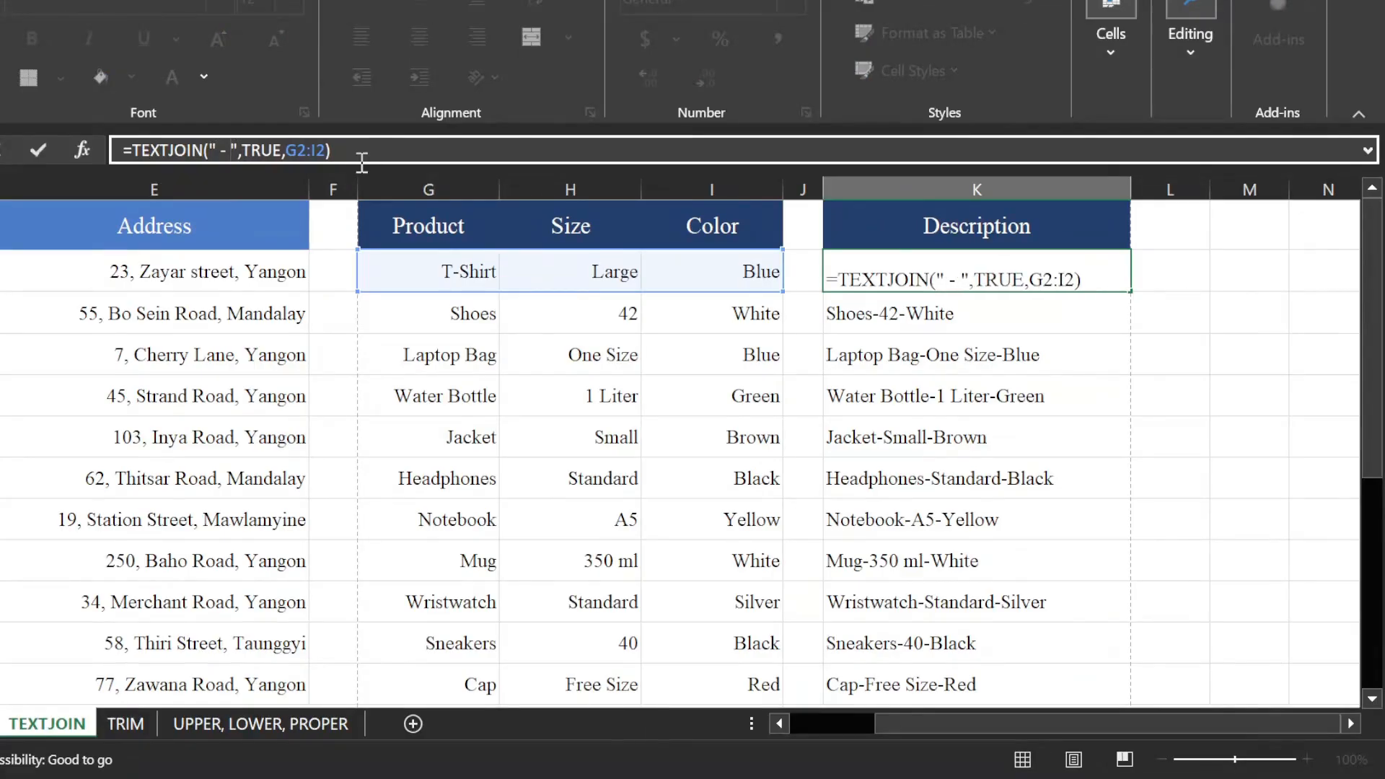
key(Return)
Step: Fill the revised K2 formula down the Description column through the Scarf row, K20
click(1030, 283)
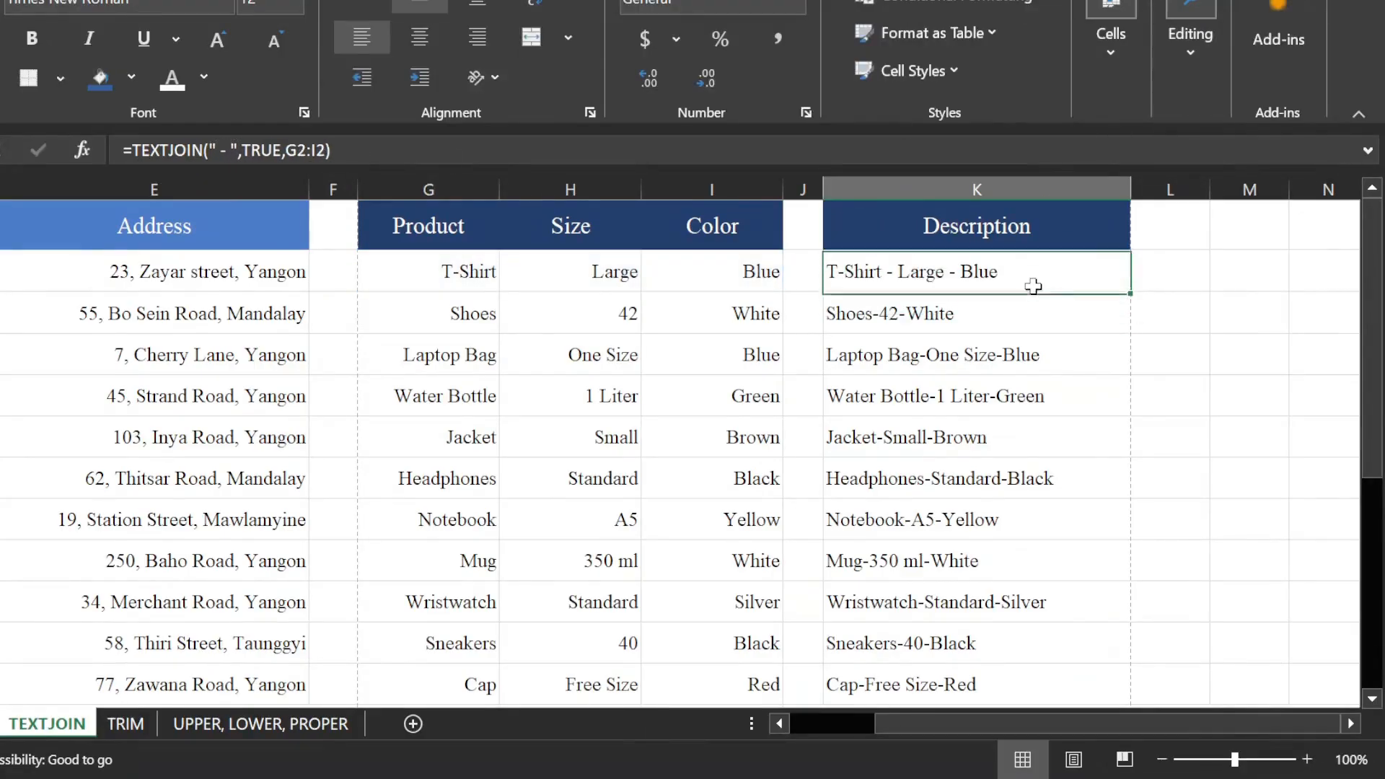
double_click(1128, 292)
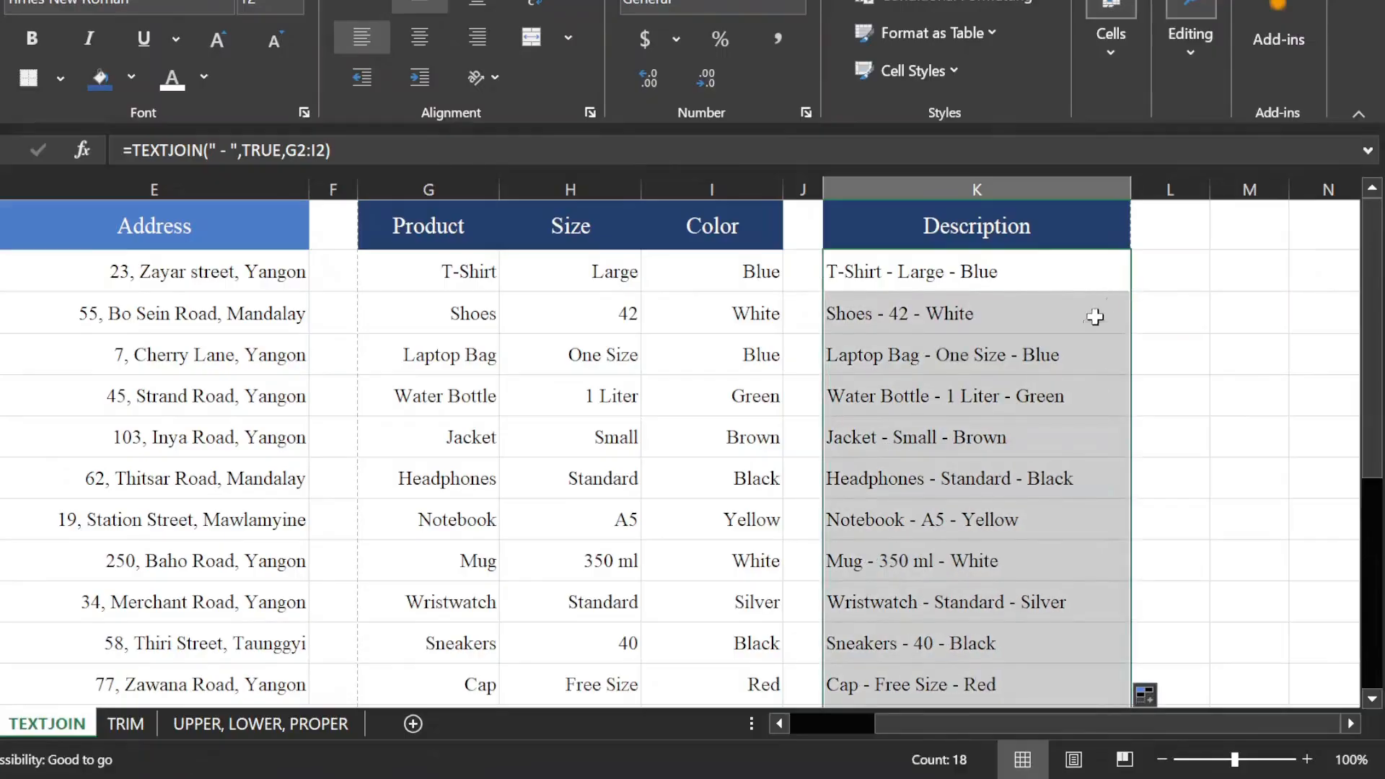
scroll(1045, 387, down, 2)
scroll(1045, 387, down, 2)
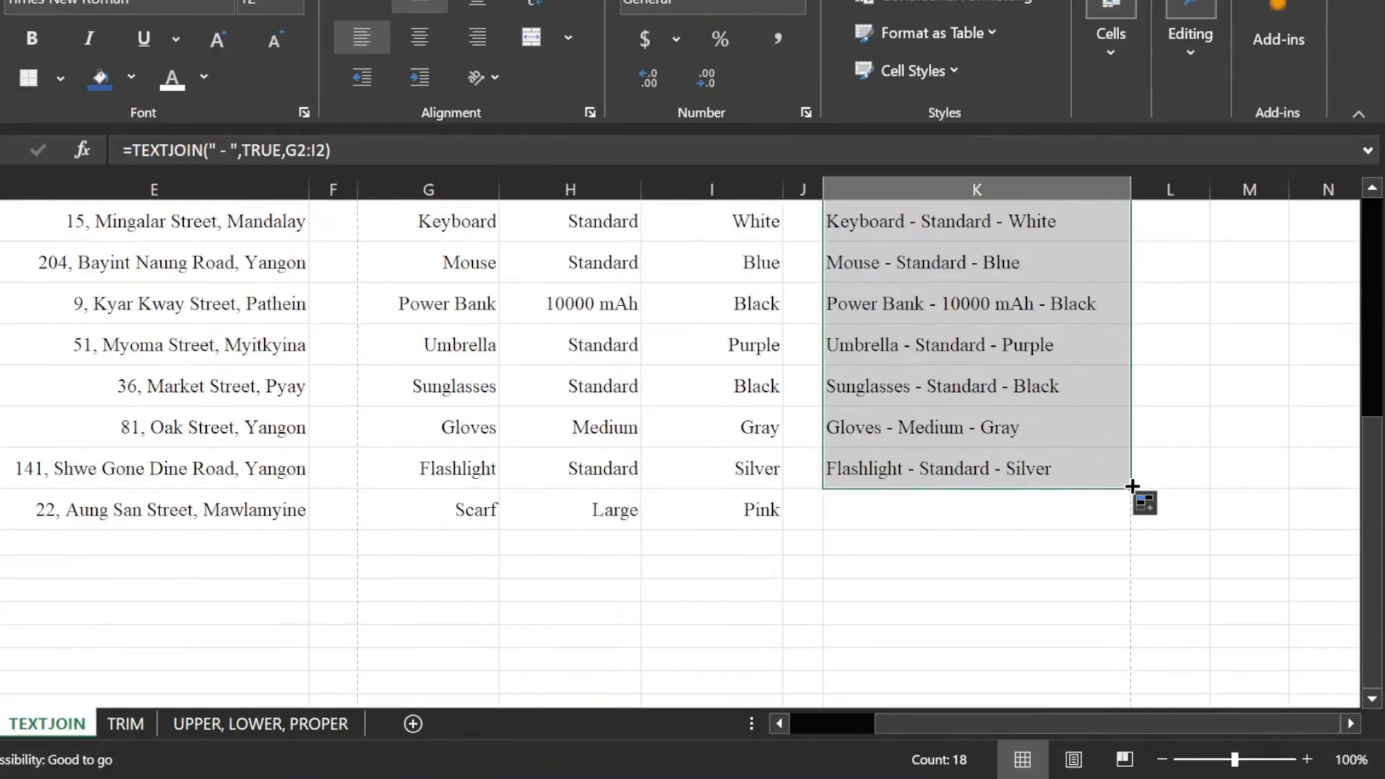
drag(1130, 487, 1132, 531)
click(917, 519)
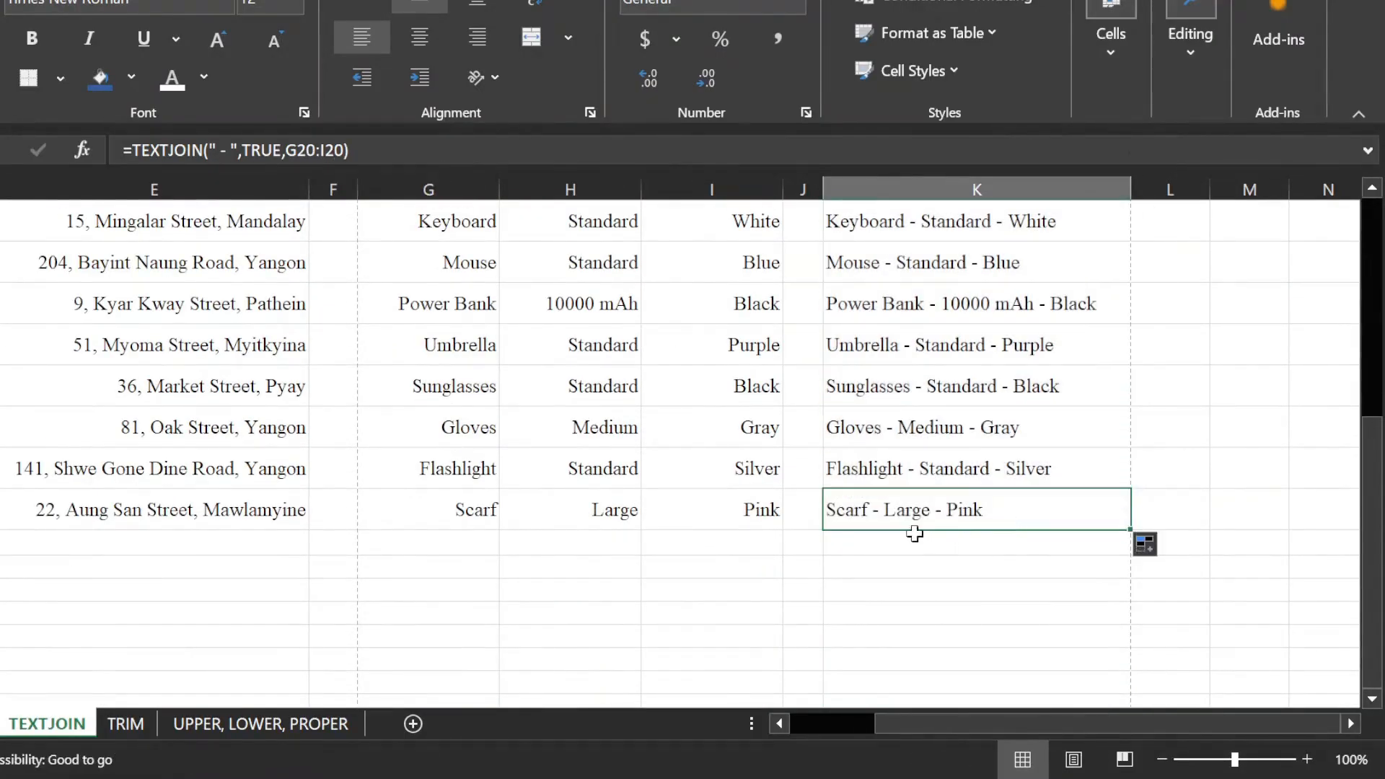
scroll(916, 520, up, 4)
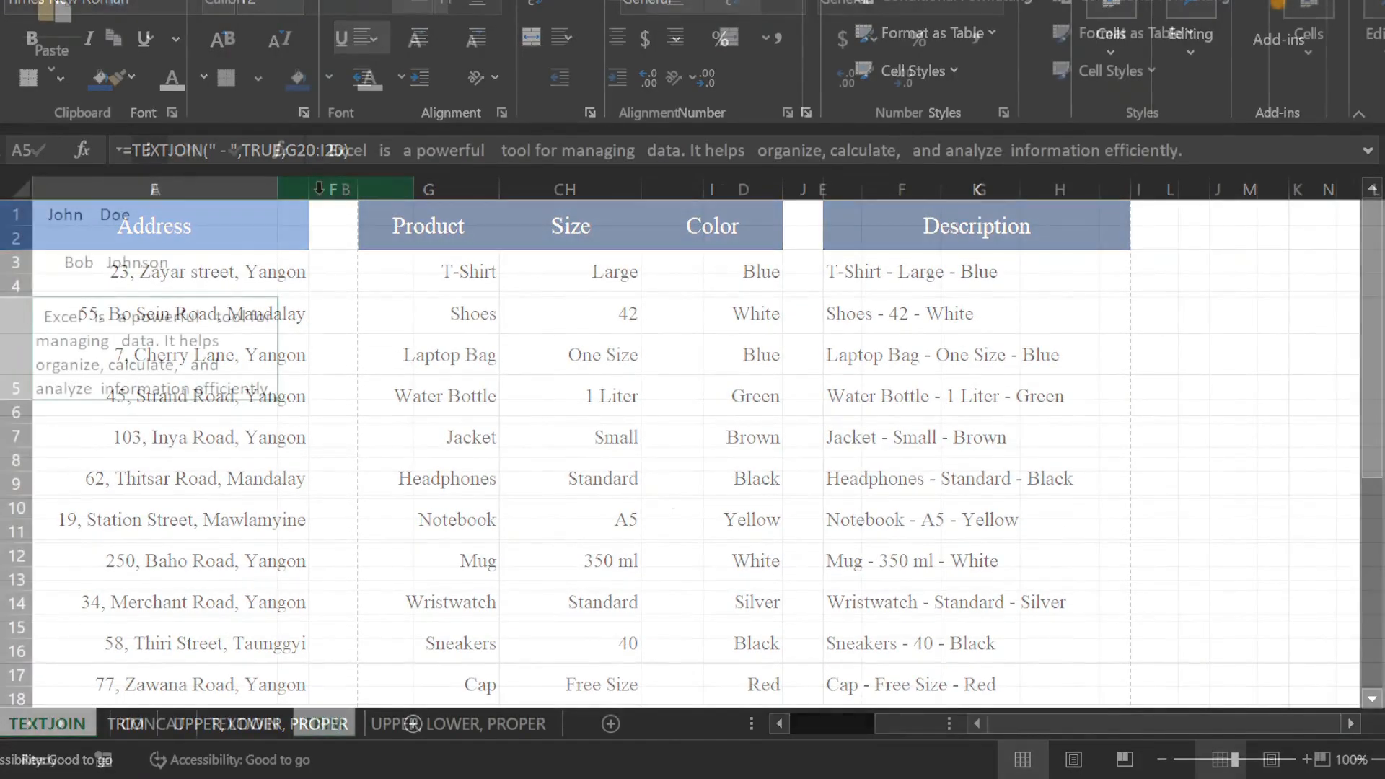
Step: On the TRIM sheet, enter =TRIM(A1) in C1 to remove the extra spaces from the first name
click(368, 231)
click(493, 210)
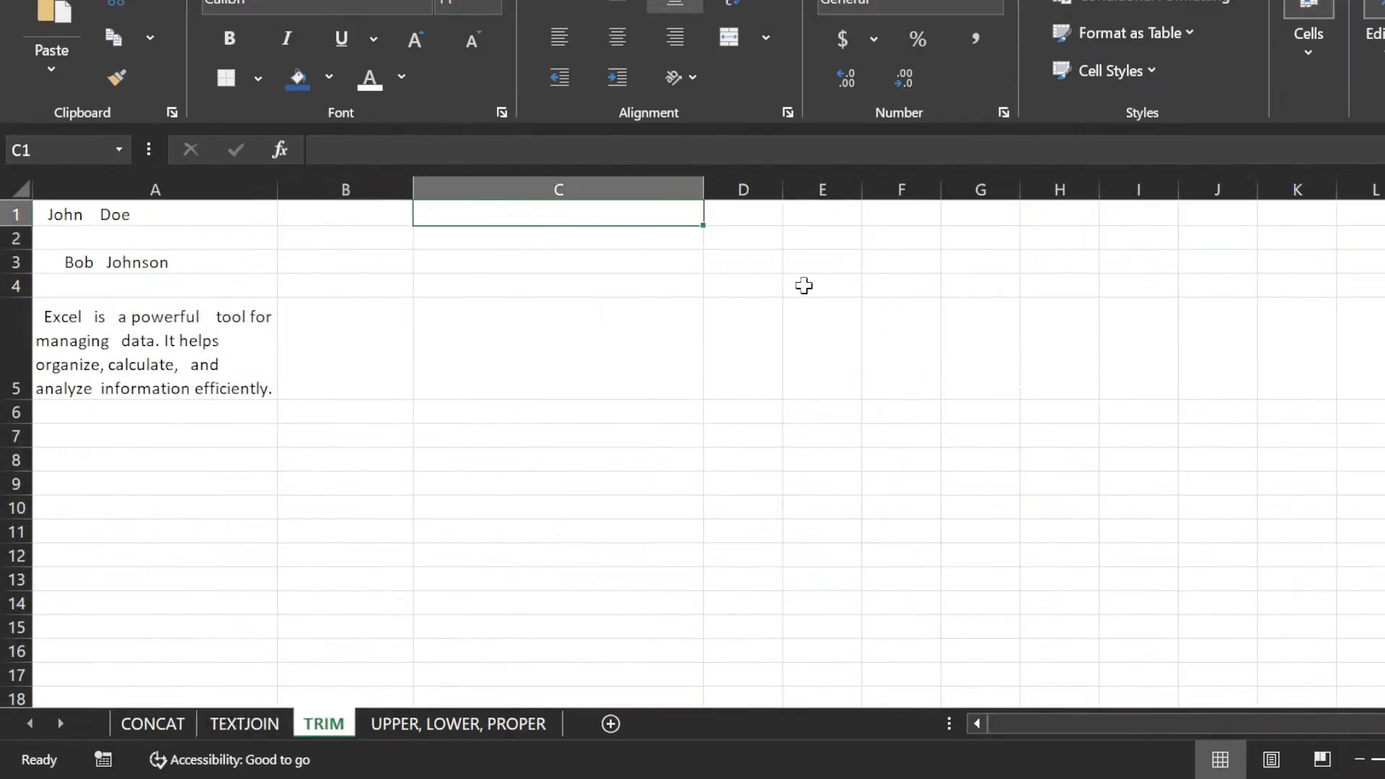
text(=TR)
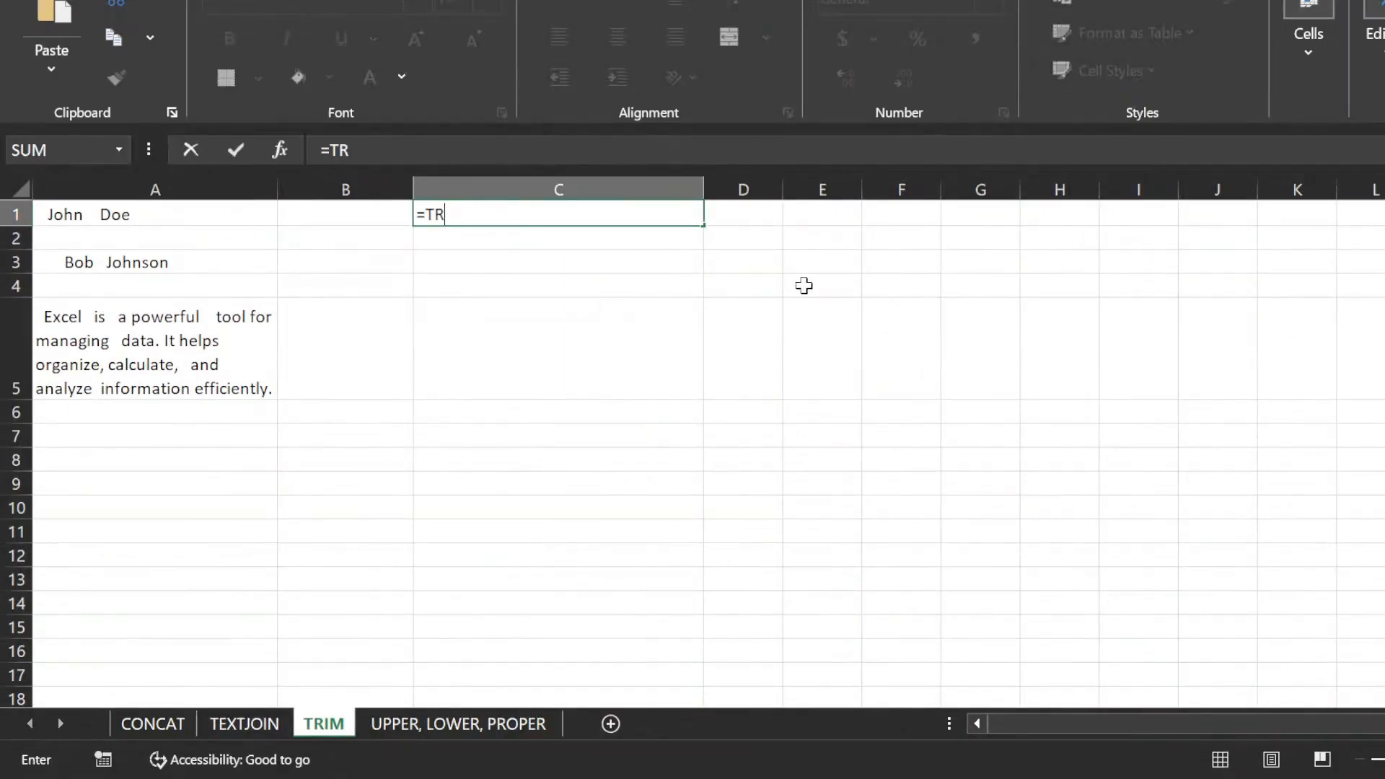
text(IM()
click(117, 215)
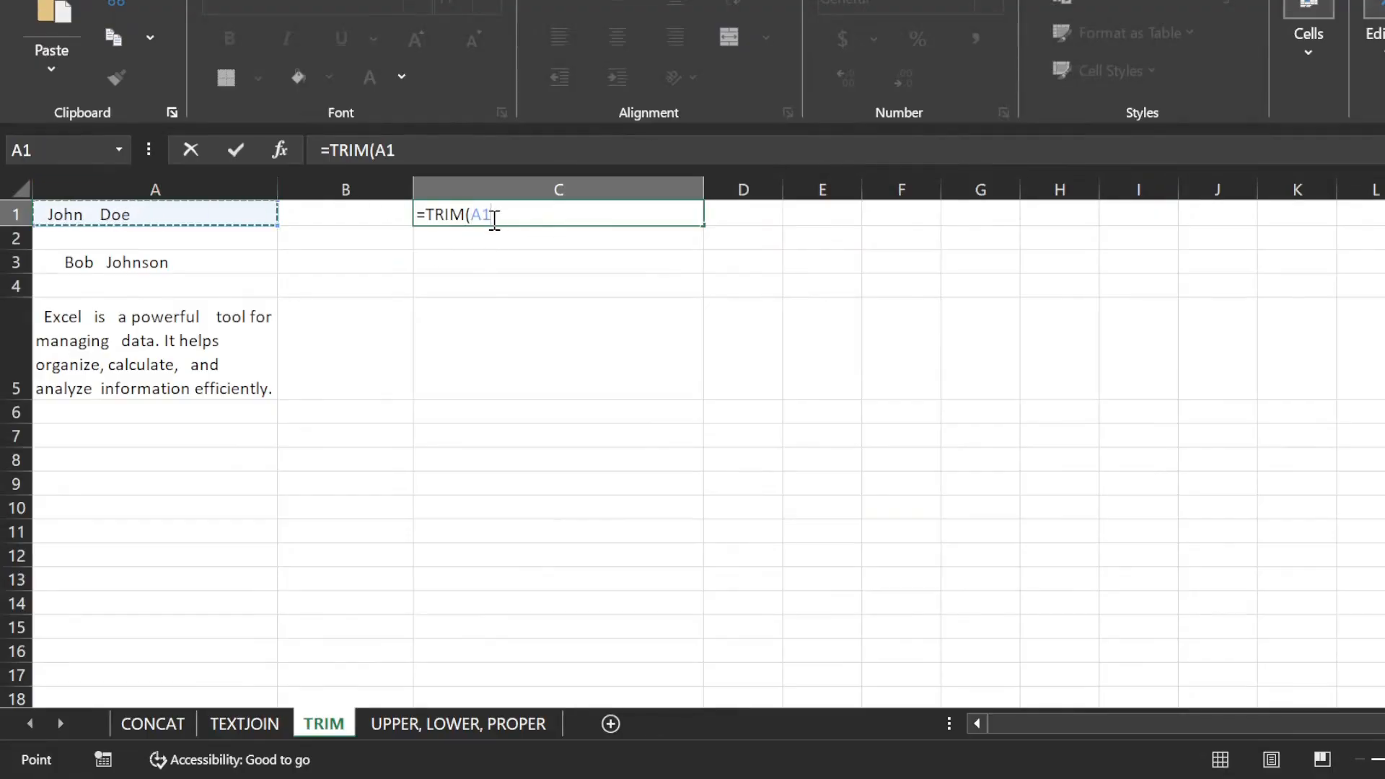
text())
key(Return)
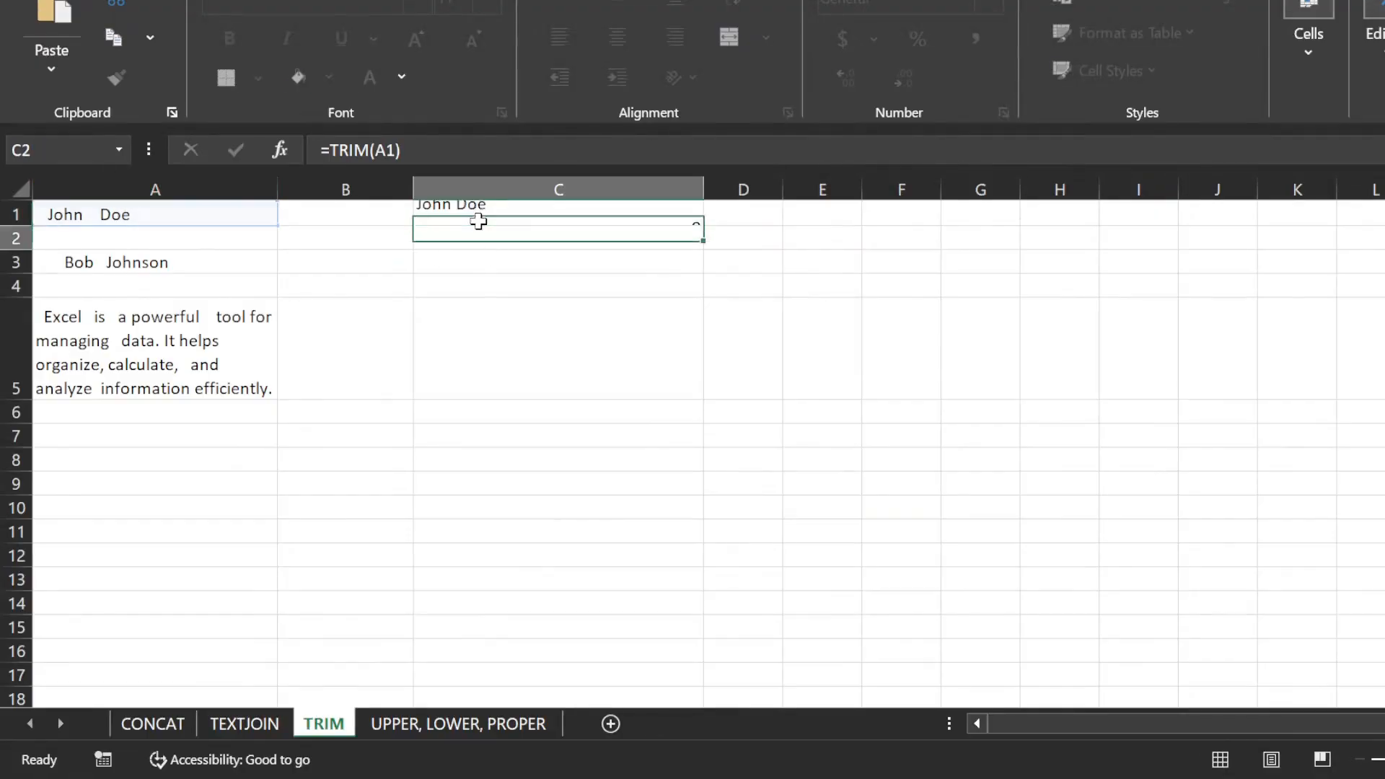
Step: Enter =TRIM(A3) in C3 to clean the extra spaces from the second name
click(685, 268)
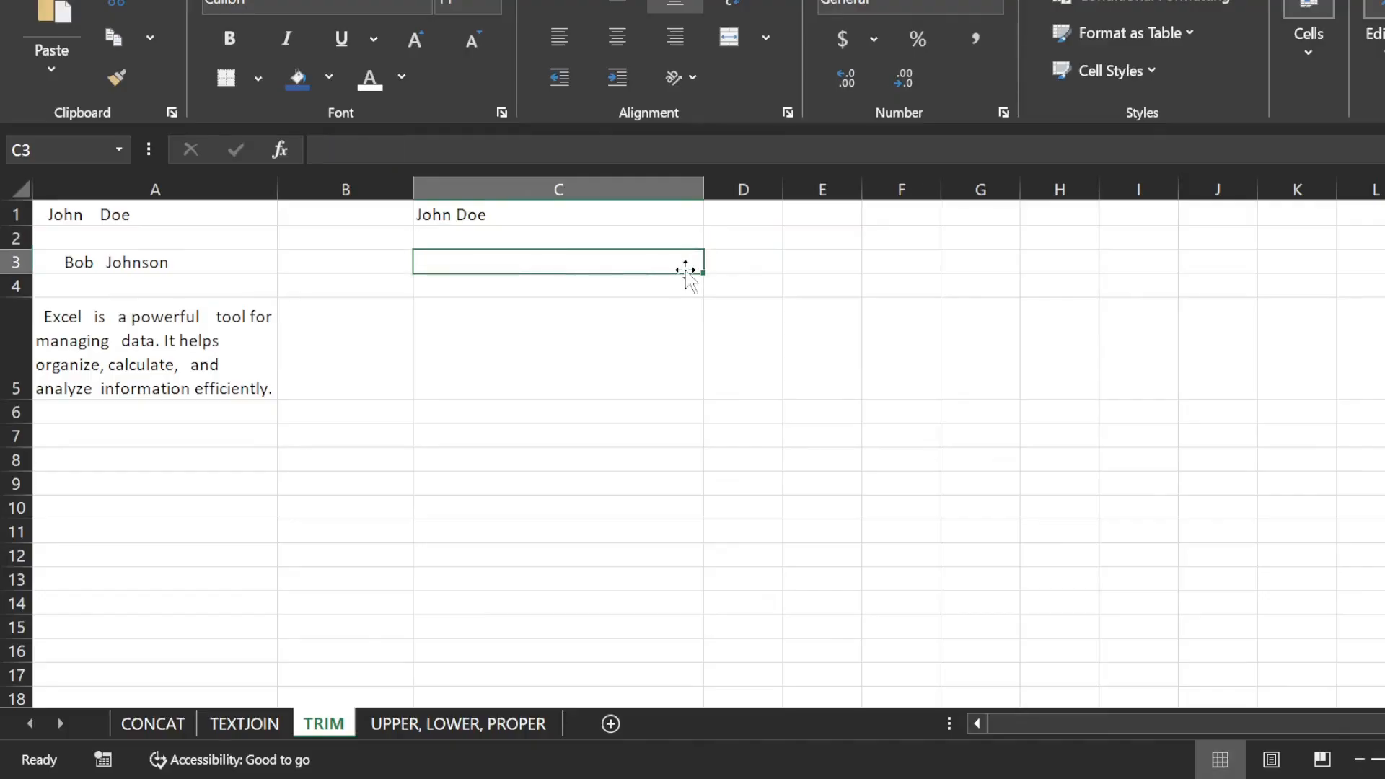
text(=TRIM)
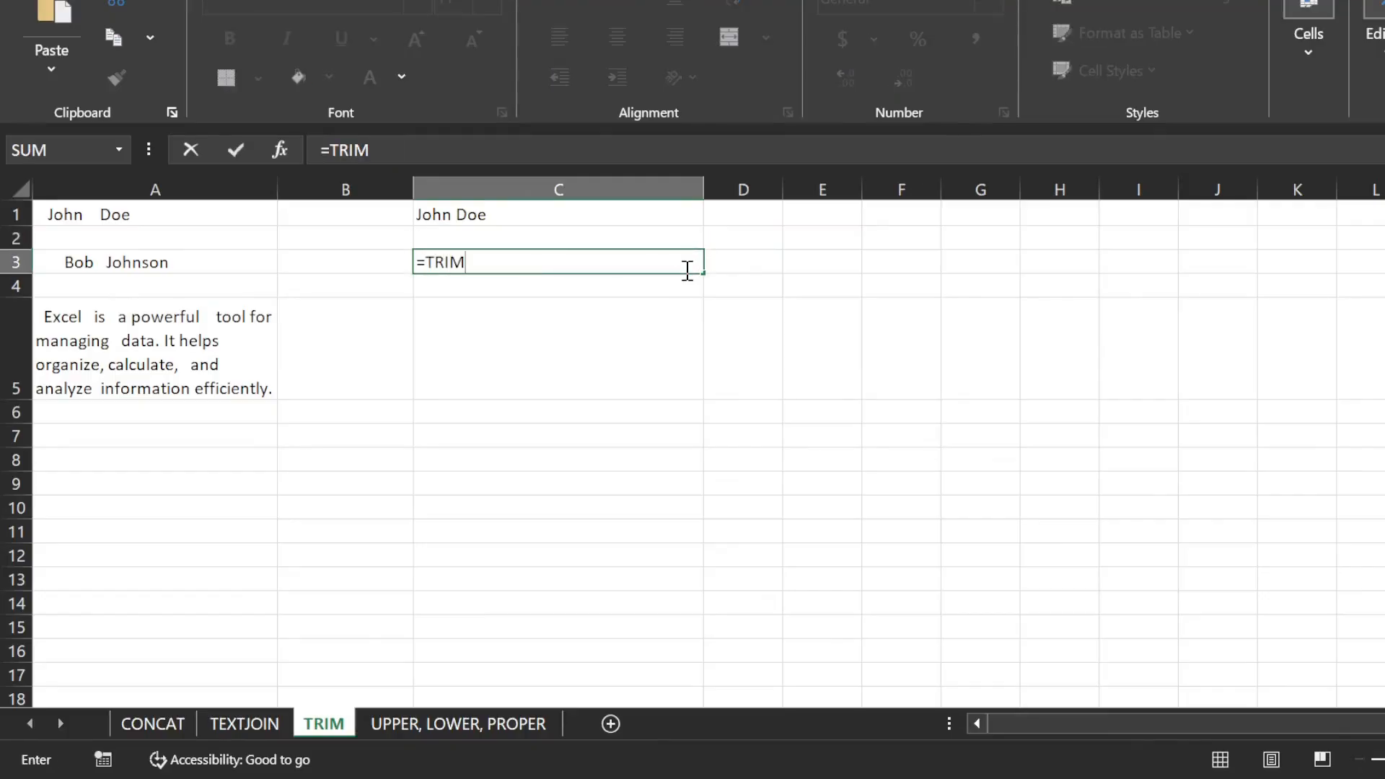
text(()
click(184, 258)
text())
key(Return)
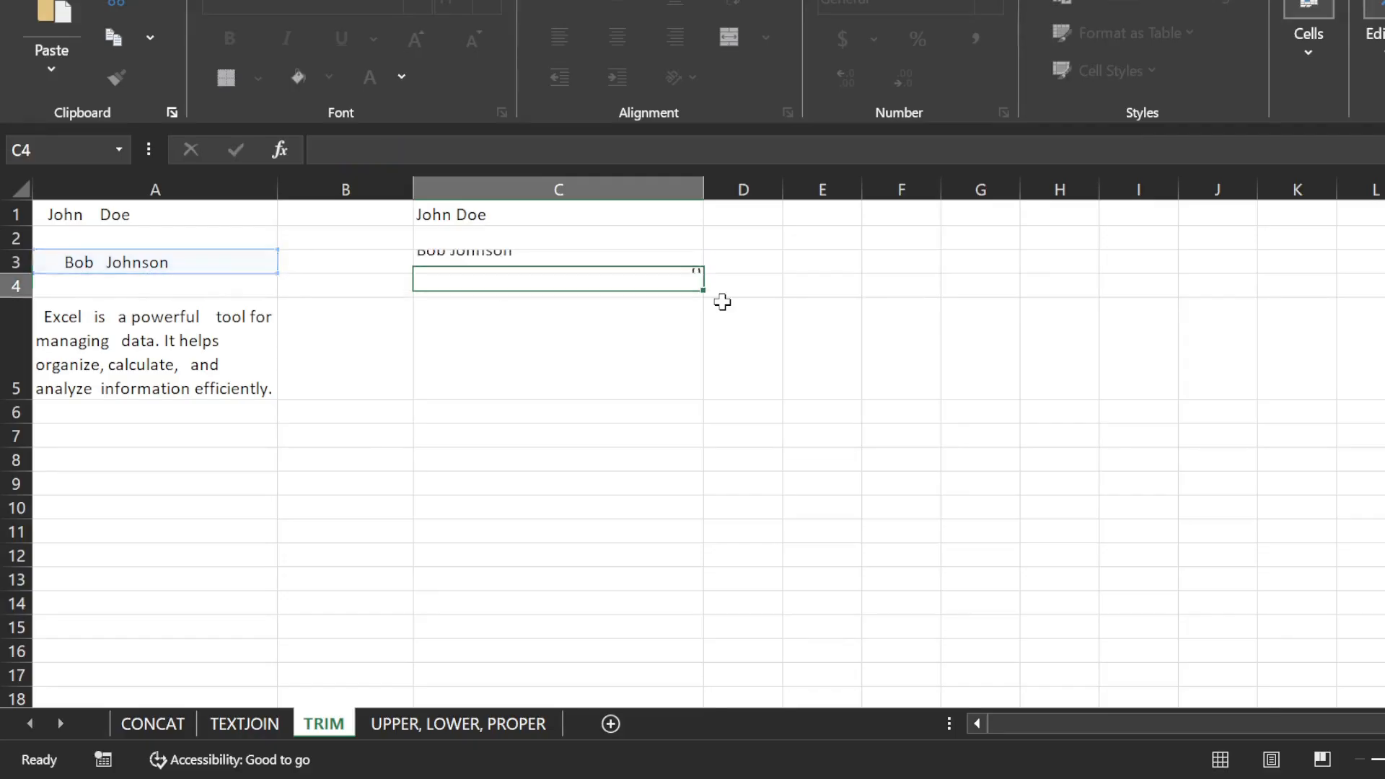
Step: Enter =TRIM(A5) in C5 to strip the extra spaces from the Excel description sentence
click(529, 353)
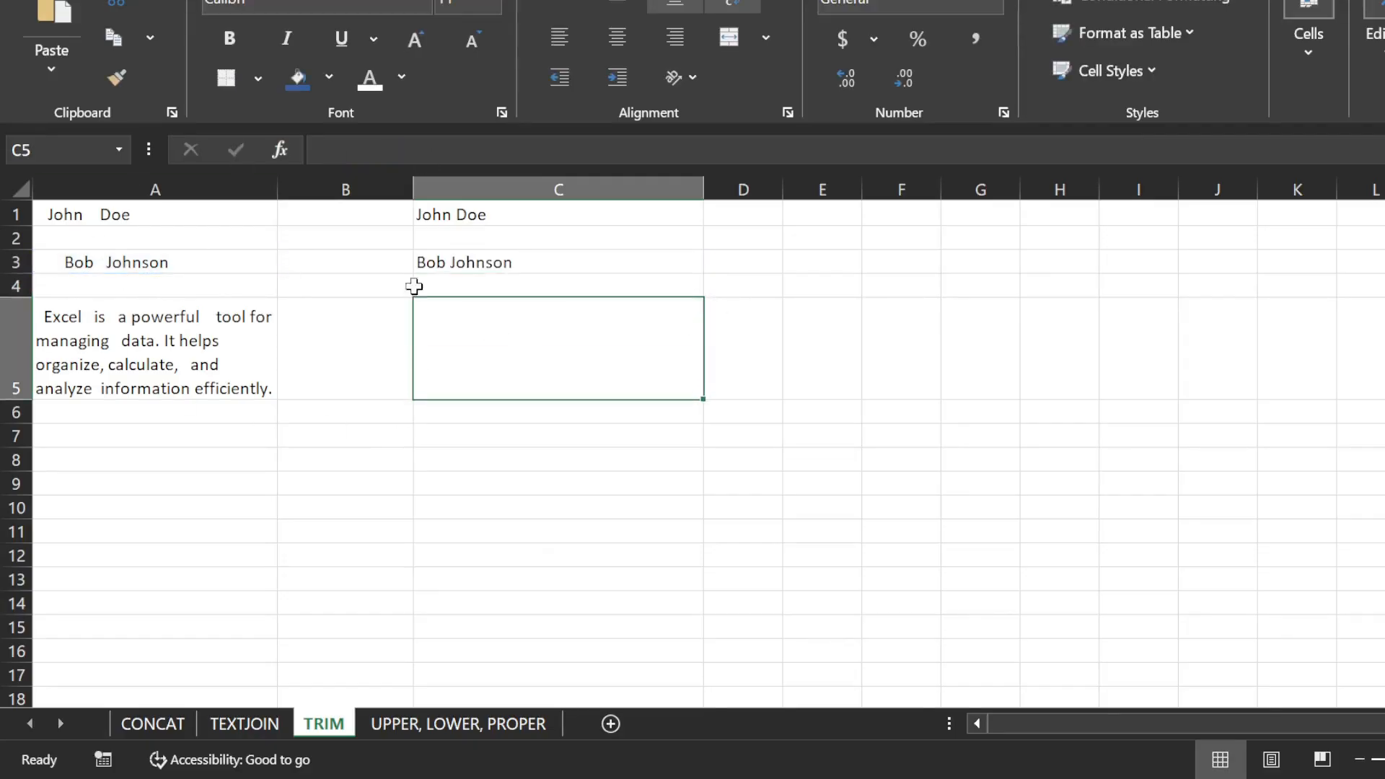
text(=)
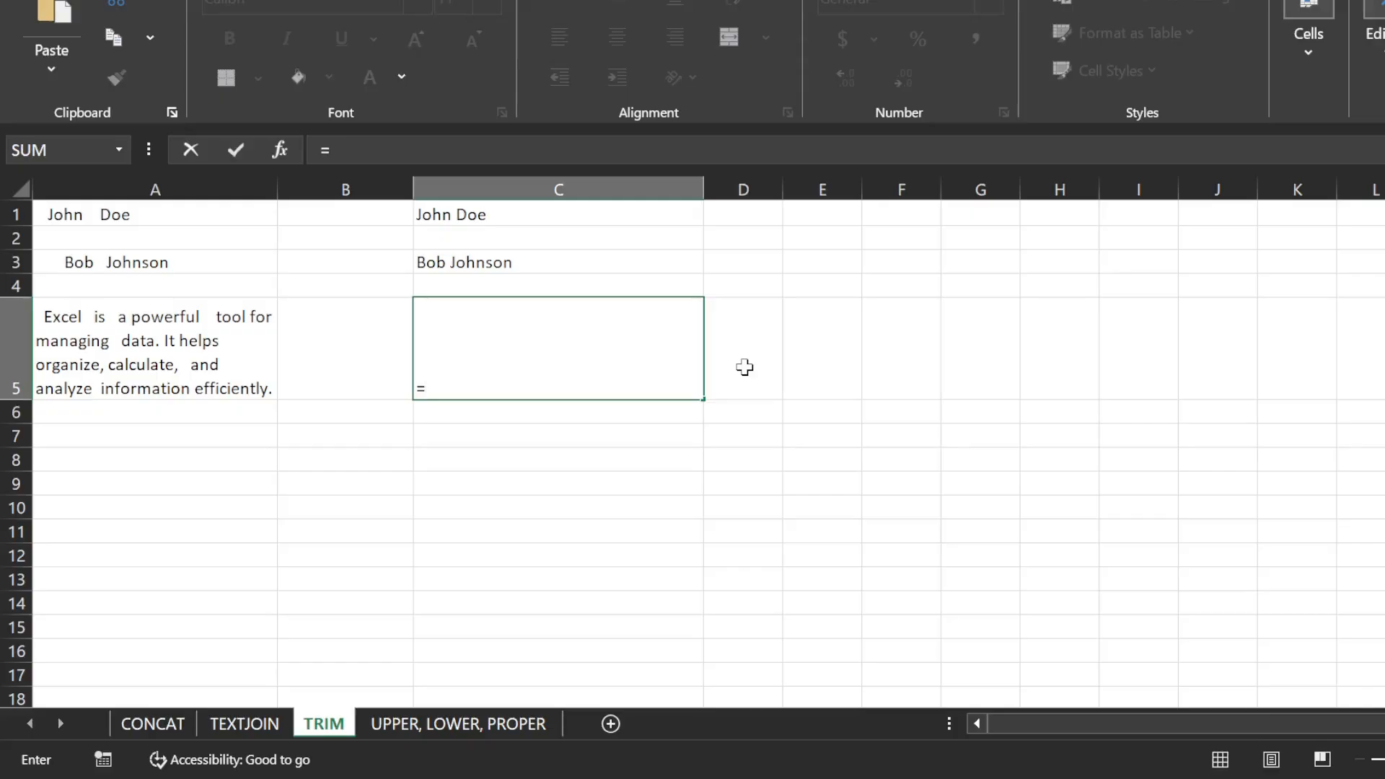
text(TRIM)
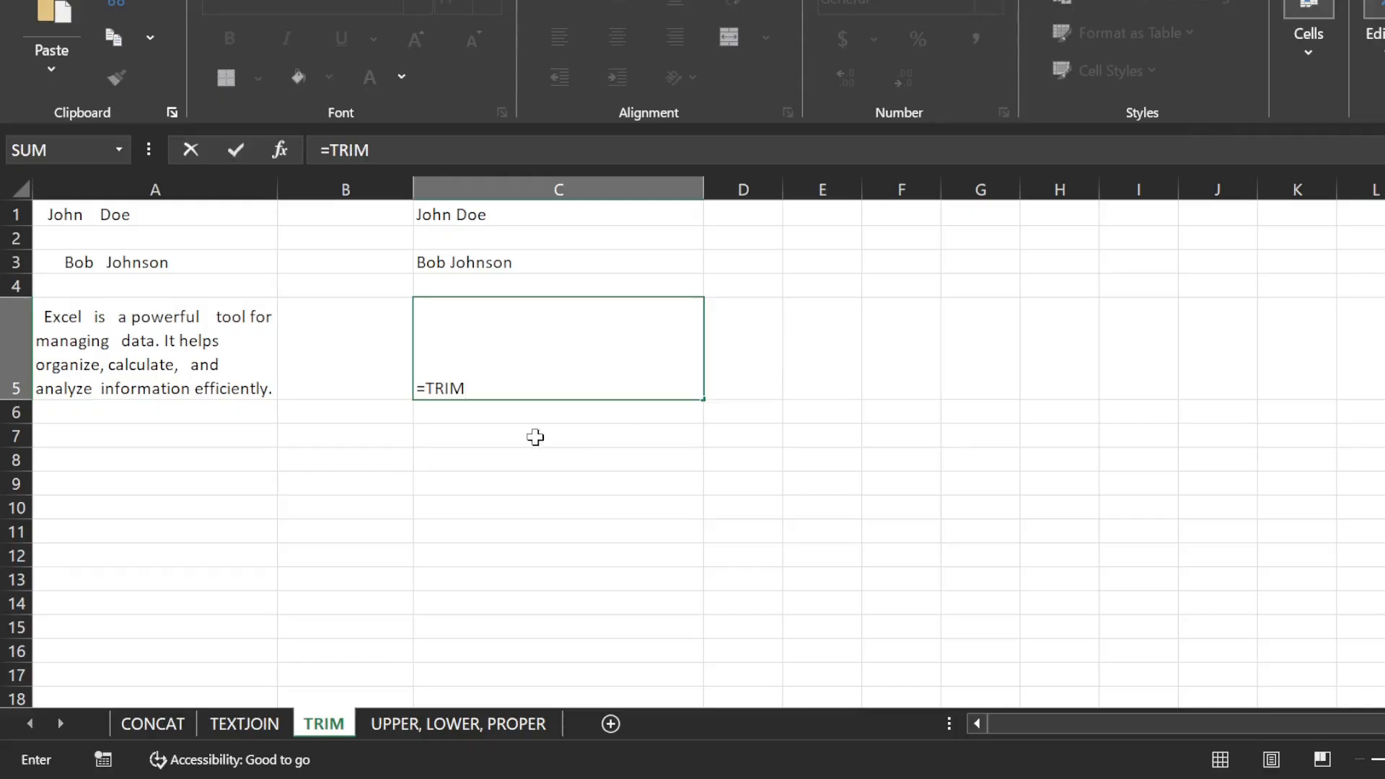
text(()
click(160, 333)
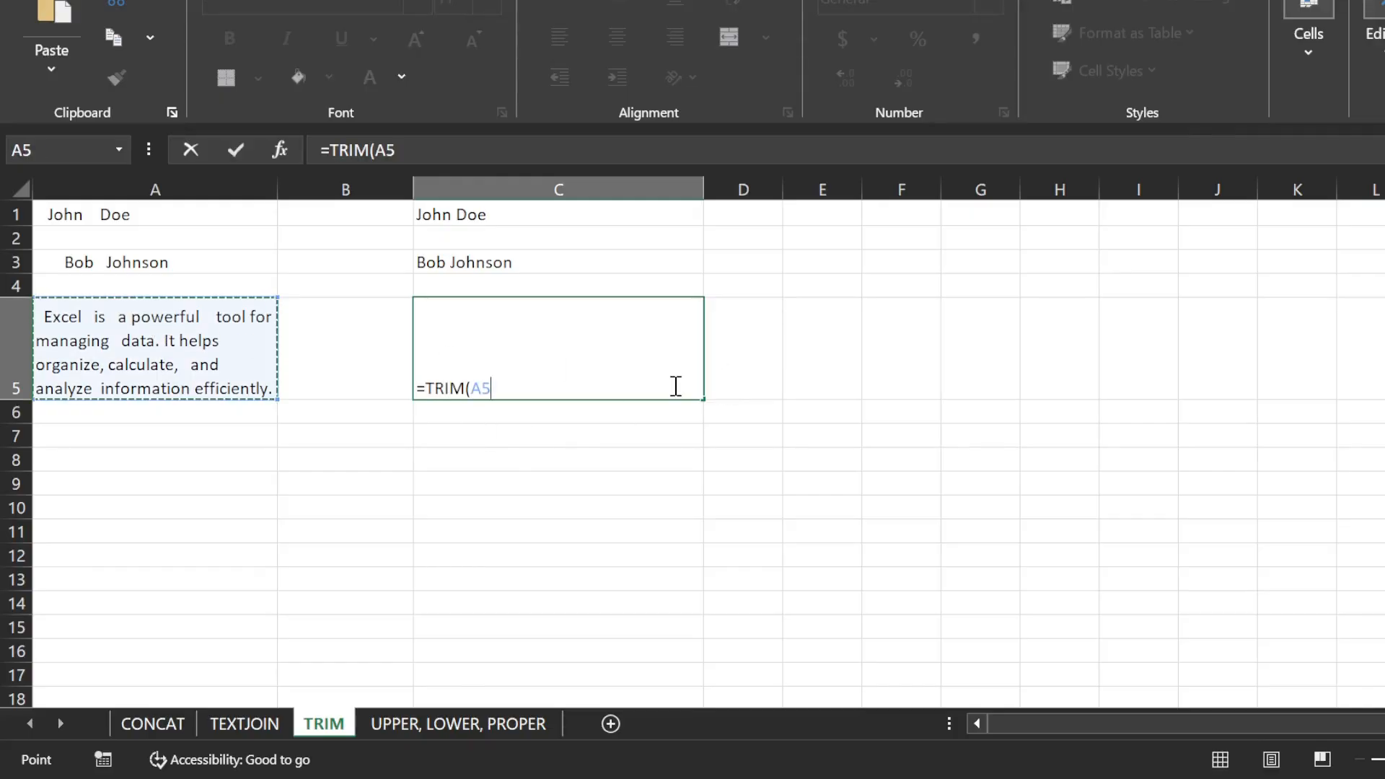
text())
key(Return)
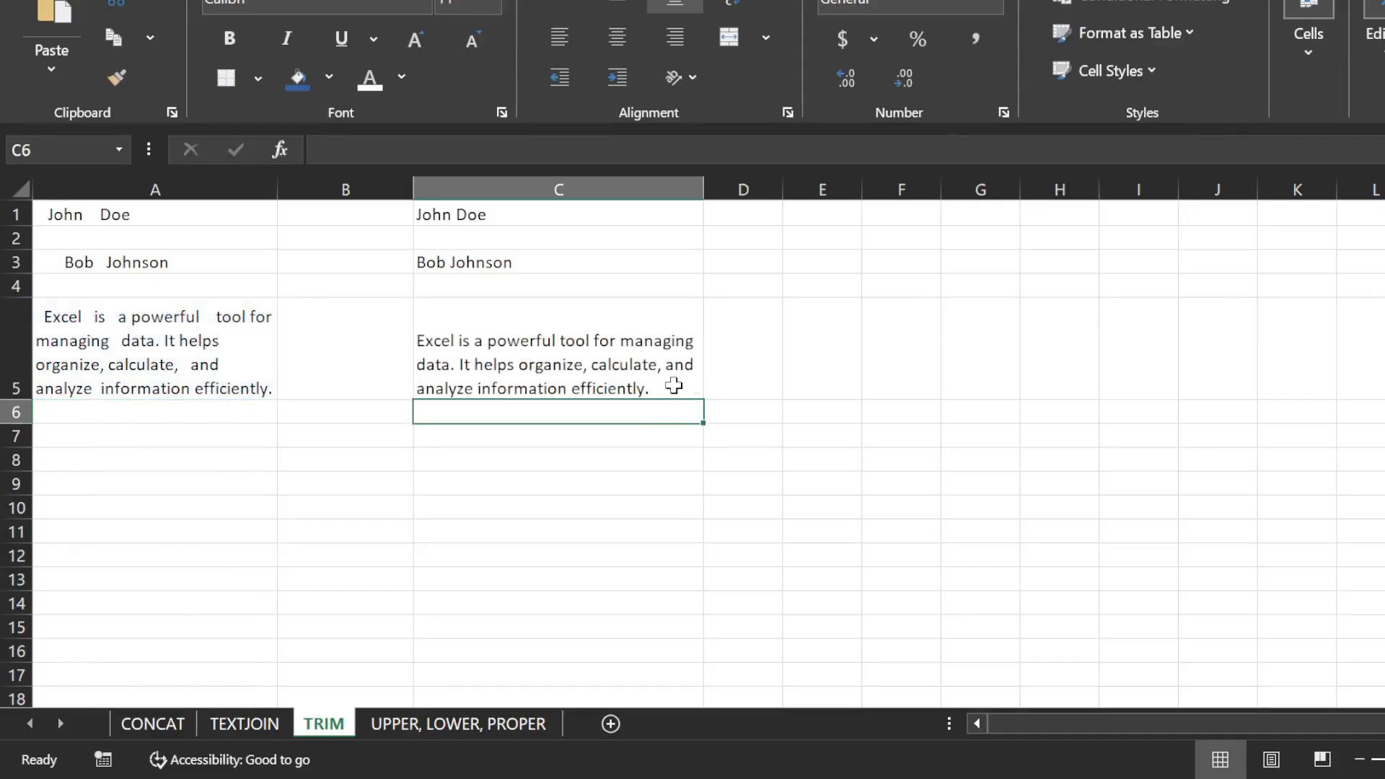
click(659, 363)
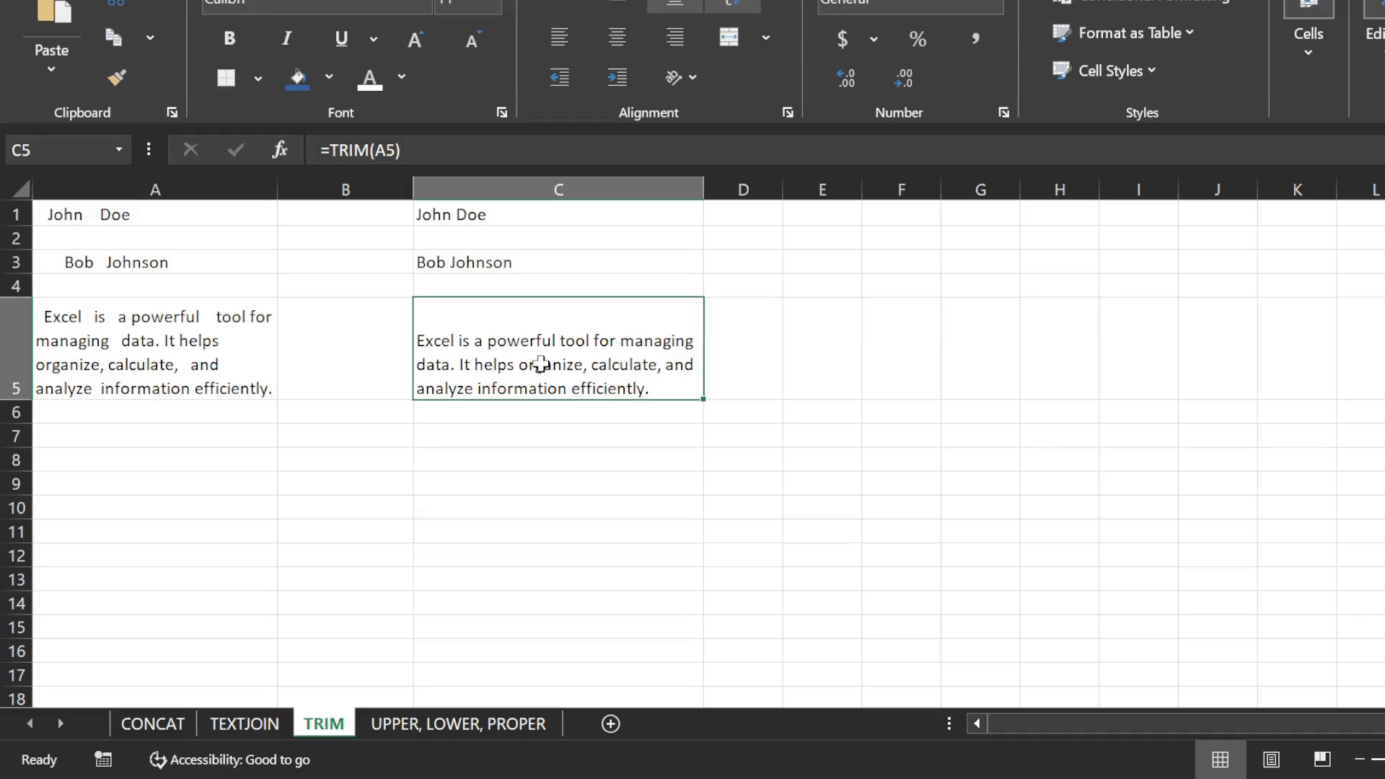
Step: Open the UPPER, LOWER, PROPER sheet and examine the original text and the three case columns
click(485, 724)
click(158, 264)
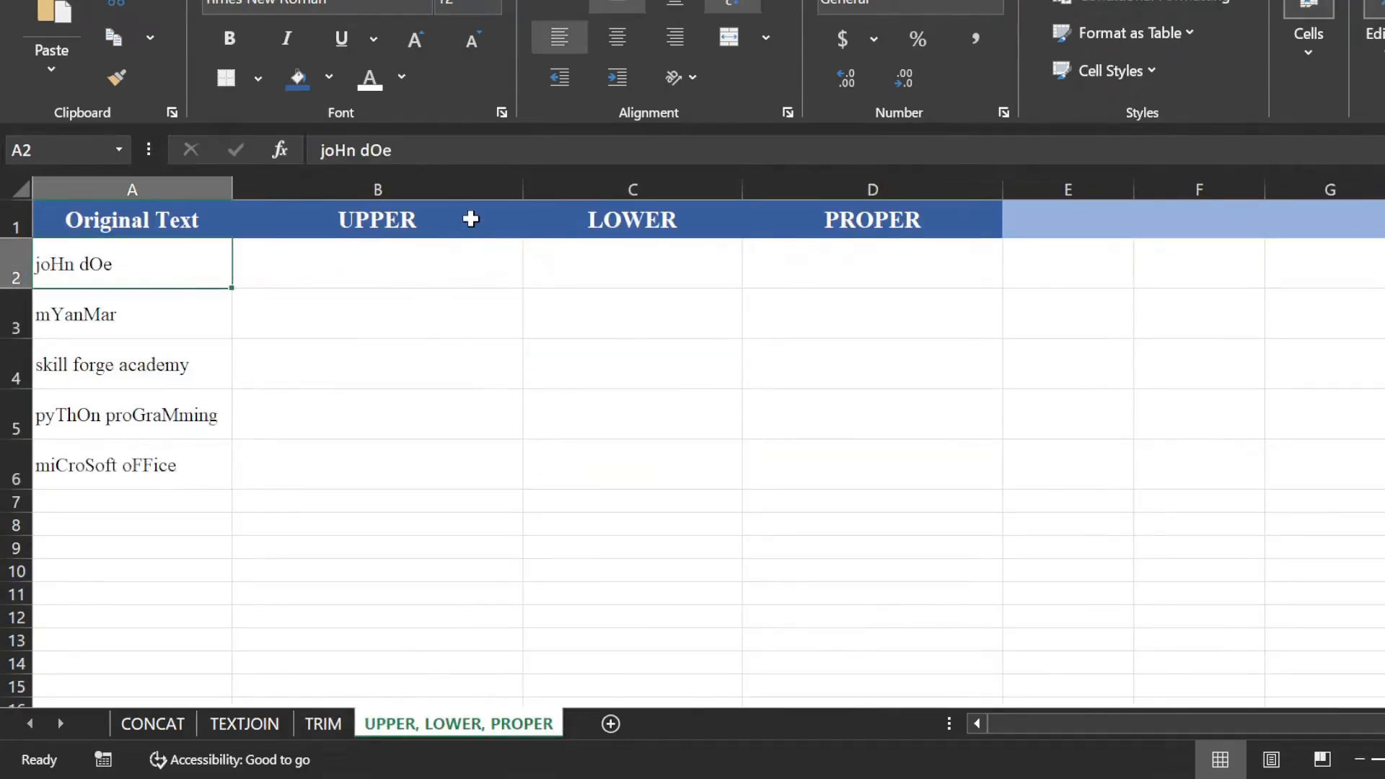
click(469, 218)
click(663, 222)
click(826, 225)
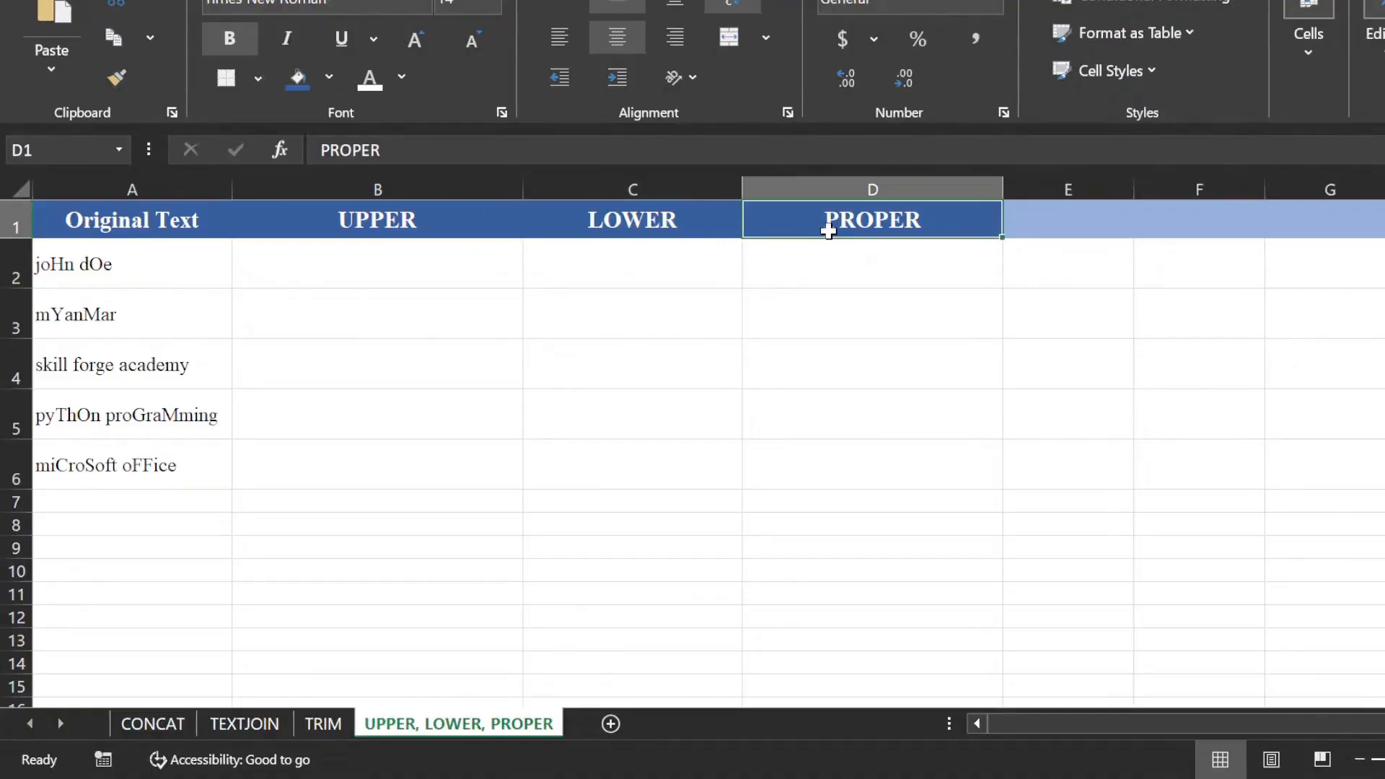
click(425, 285)
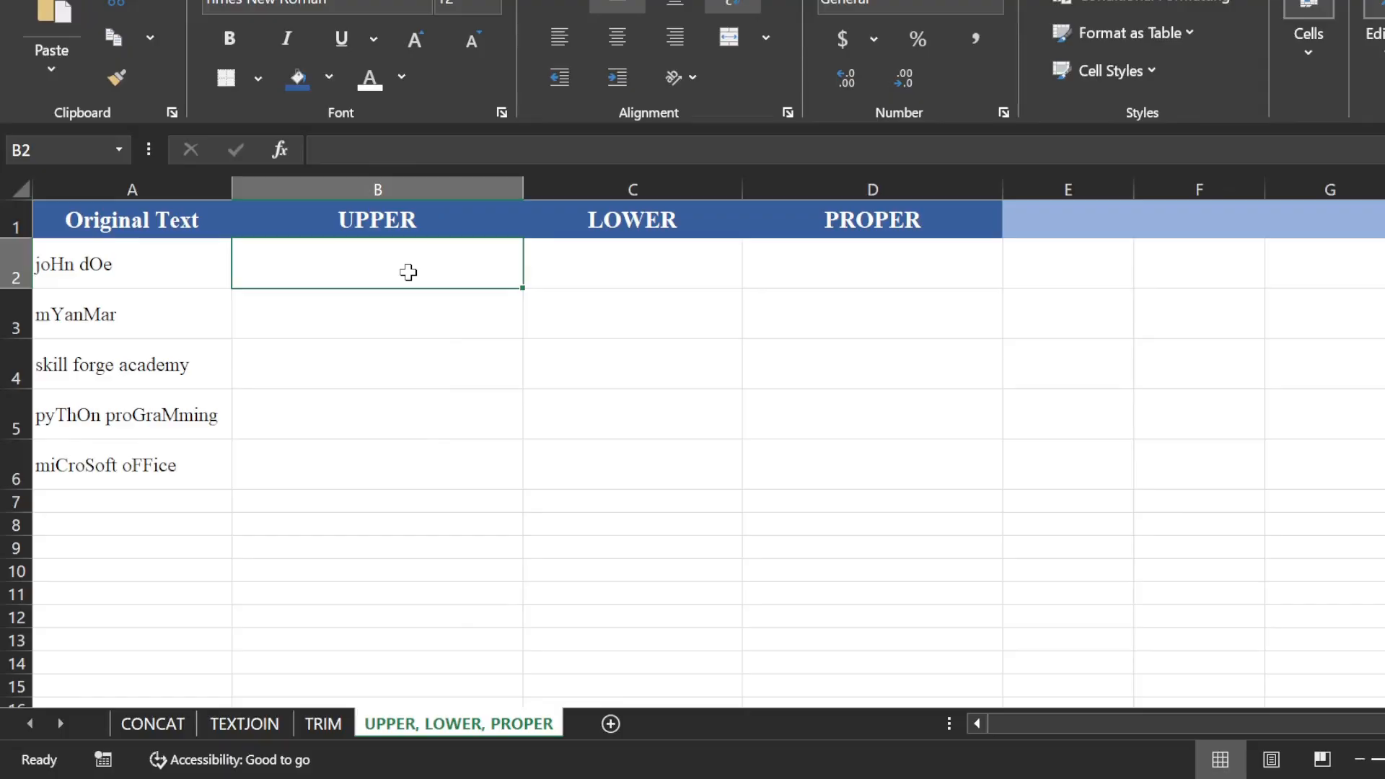
click(674, 283)
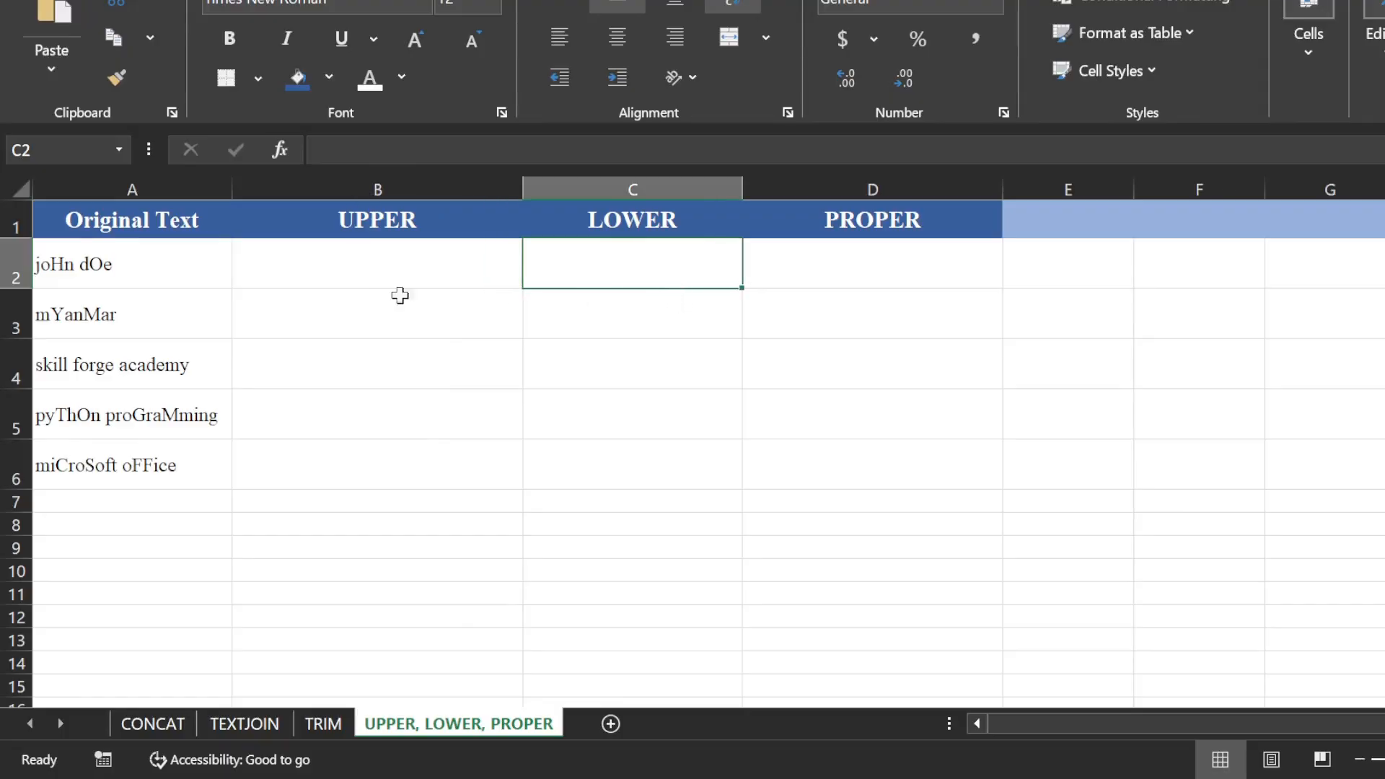
click(884, 267)
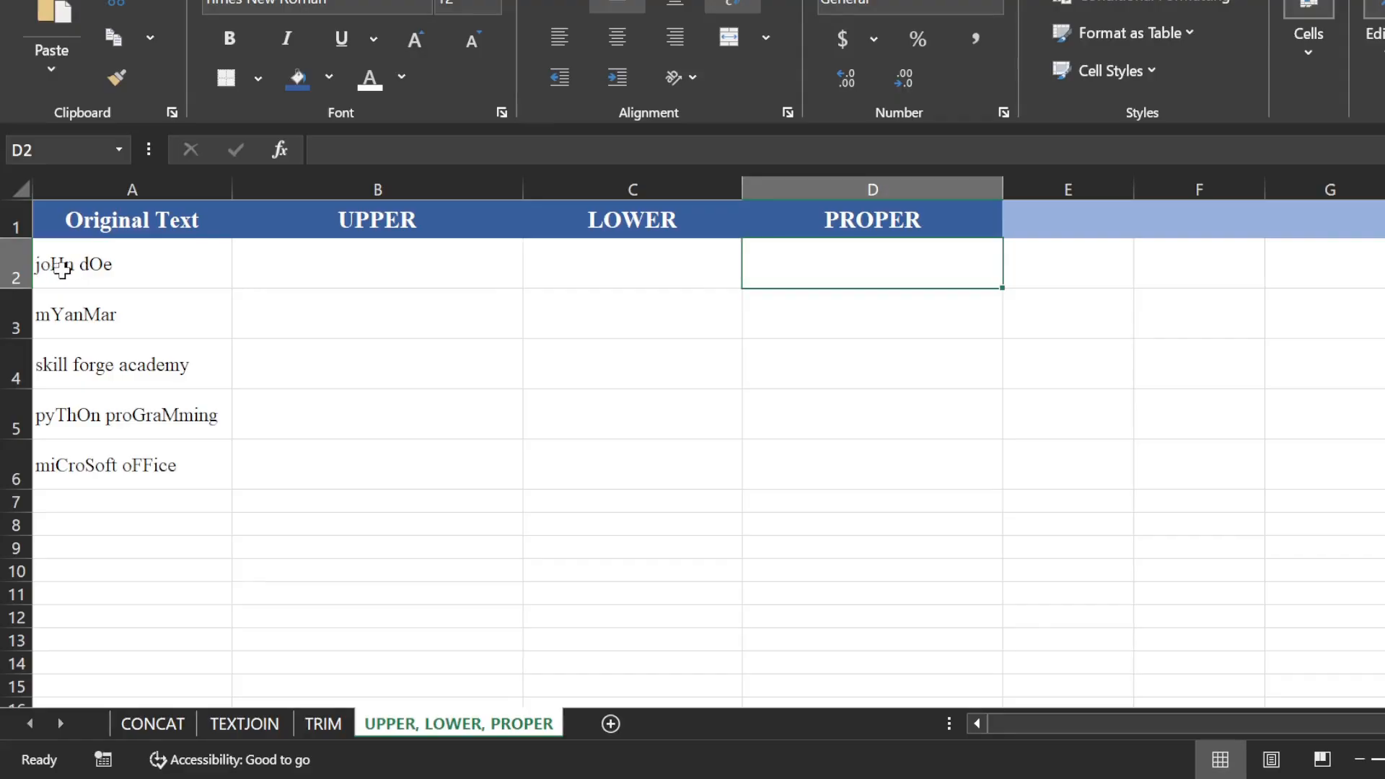
Step: Enter =UPPER(A2) in B2 and fill the formula down the UPPER column to B6
click(334, 272)
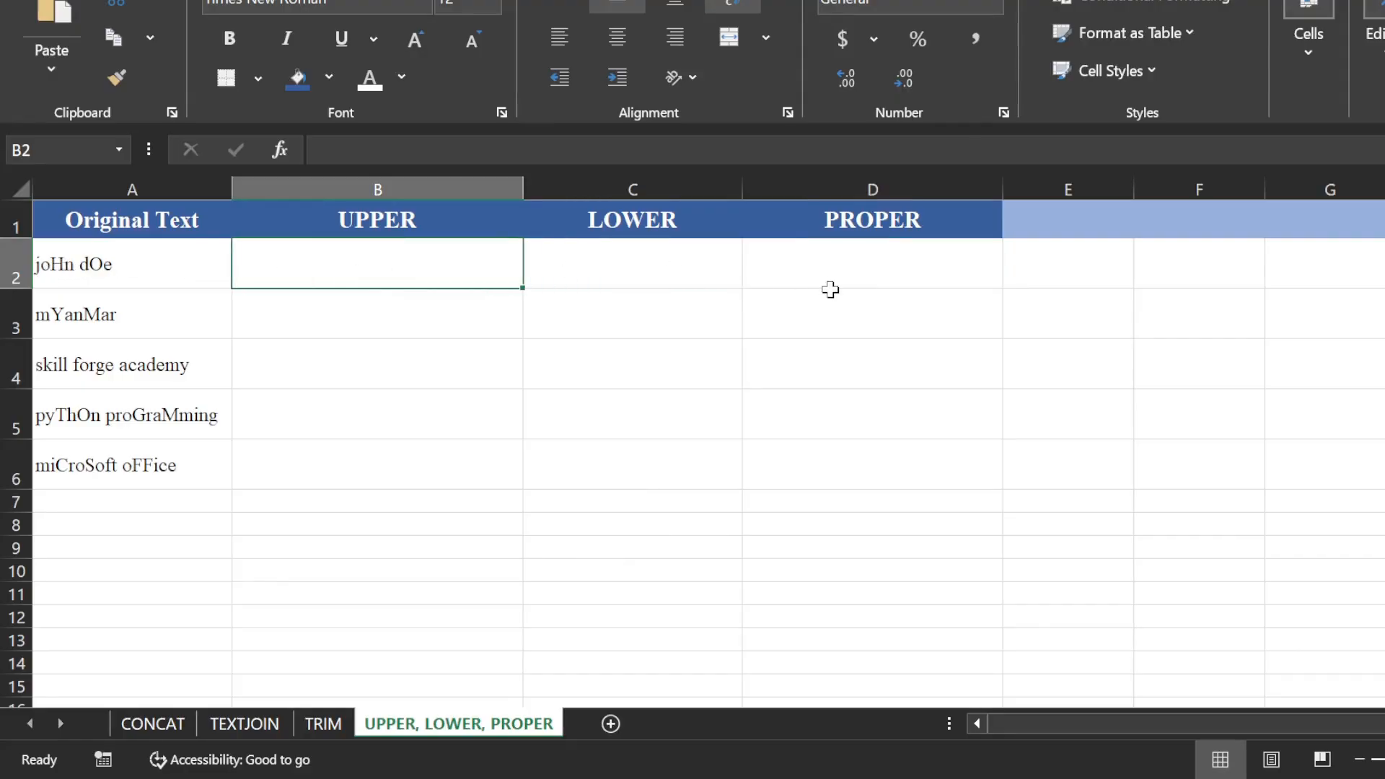
text(=UPPE)
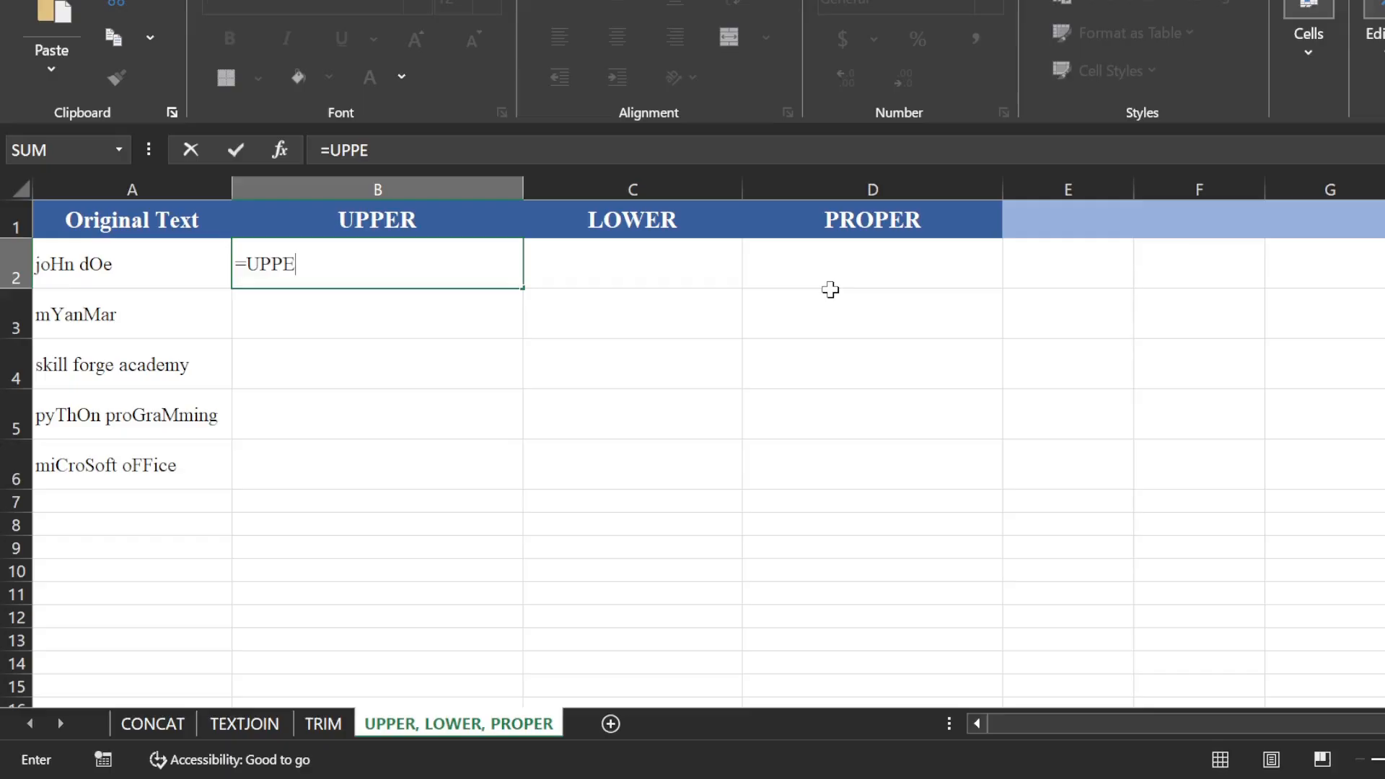
text(R()
click(134, 262)
text())
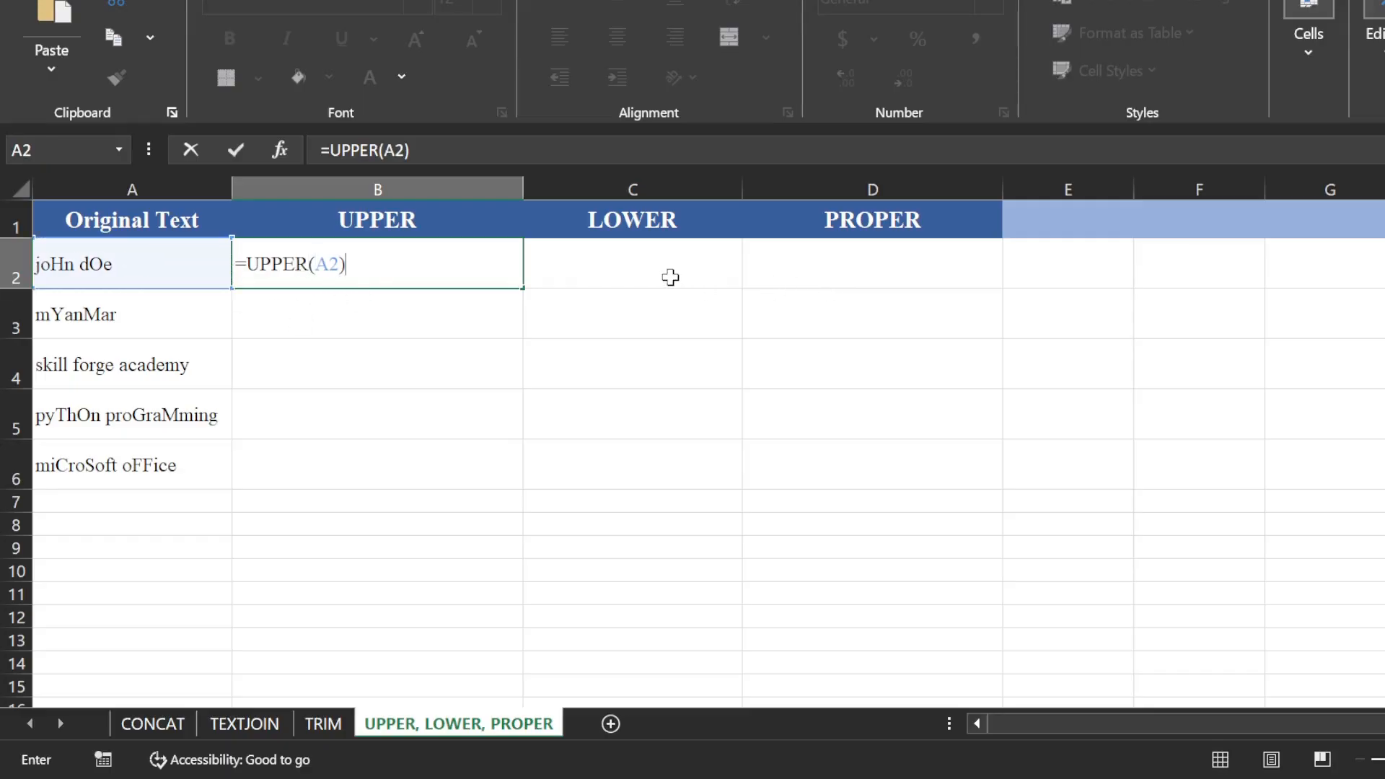
key(Return)
click(359, 269)
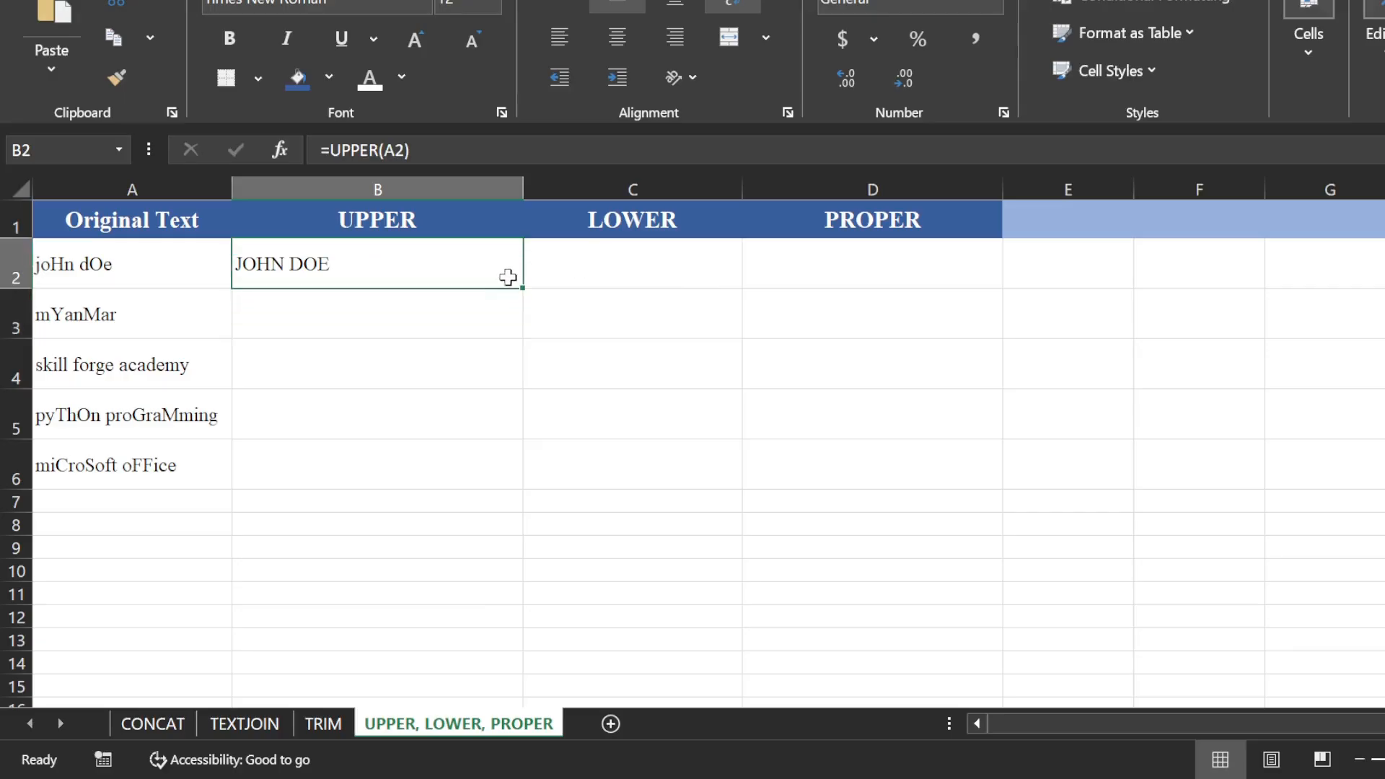
drag(514, 380, 508, 493)
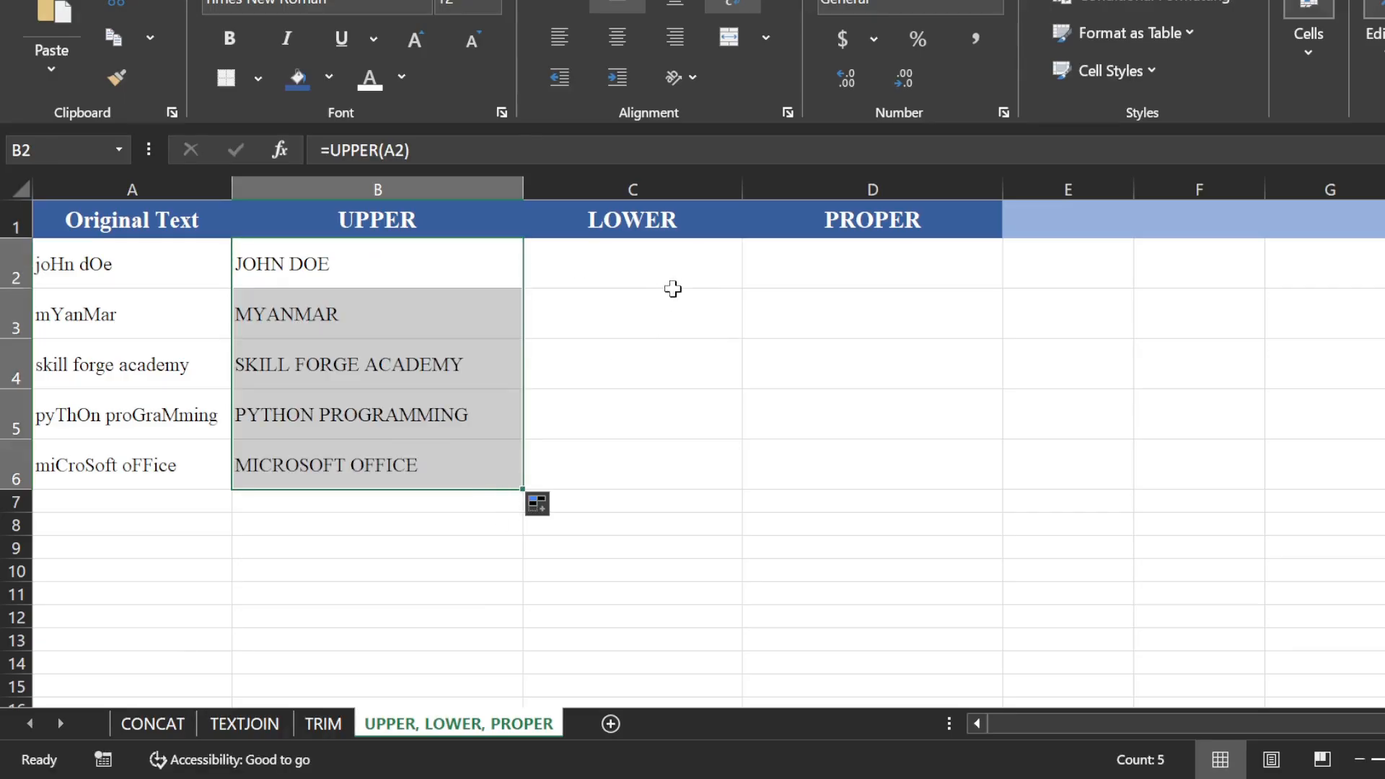
Step: Enter =LOWER(A2) in C2 and fill the formula down the LOWER column to C6
click(659, 274)
text(=)
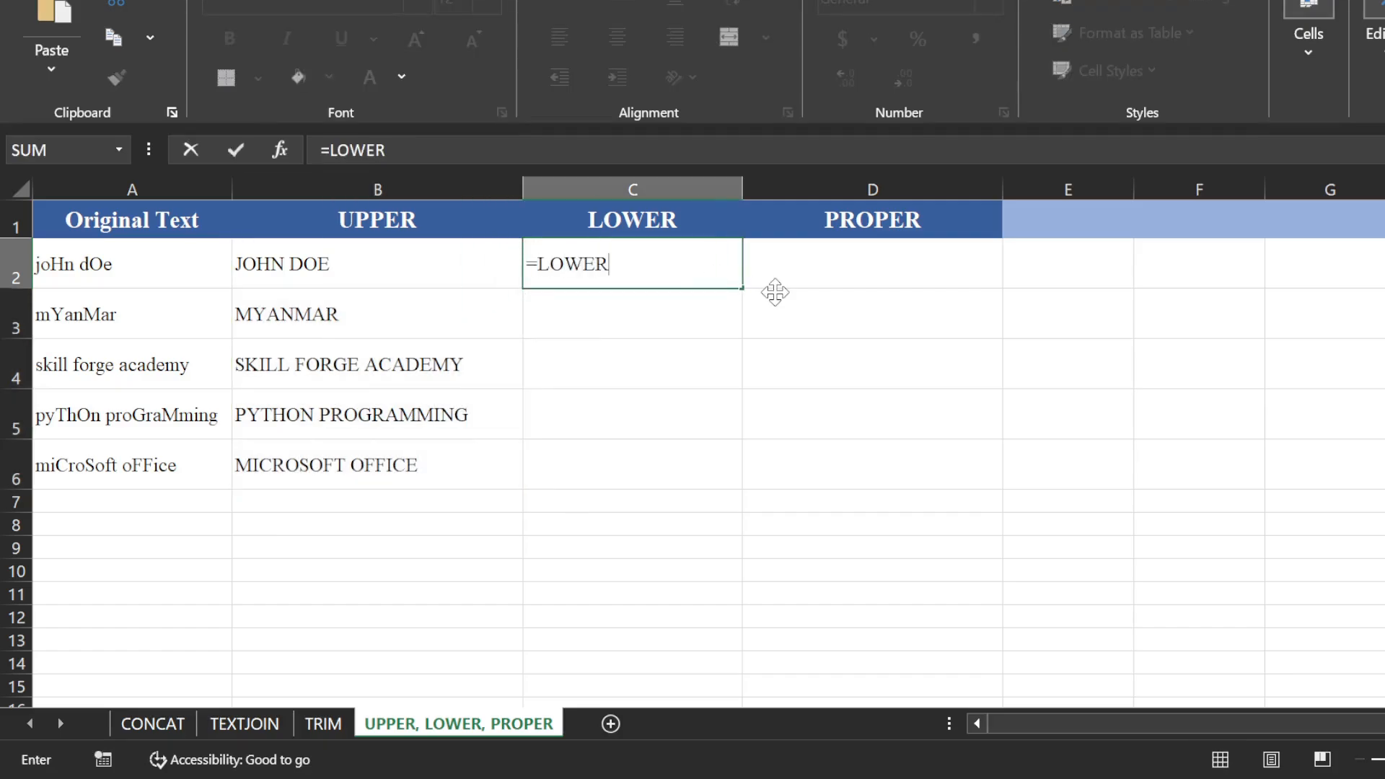
text(LOWER)
click(185, 262)
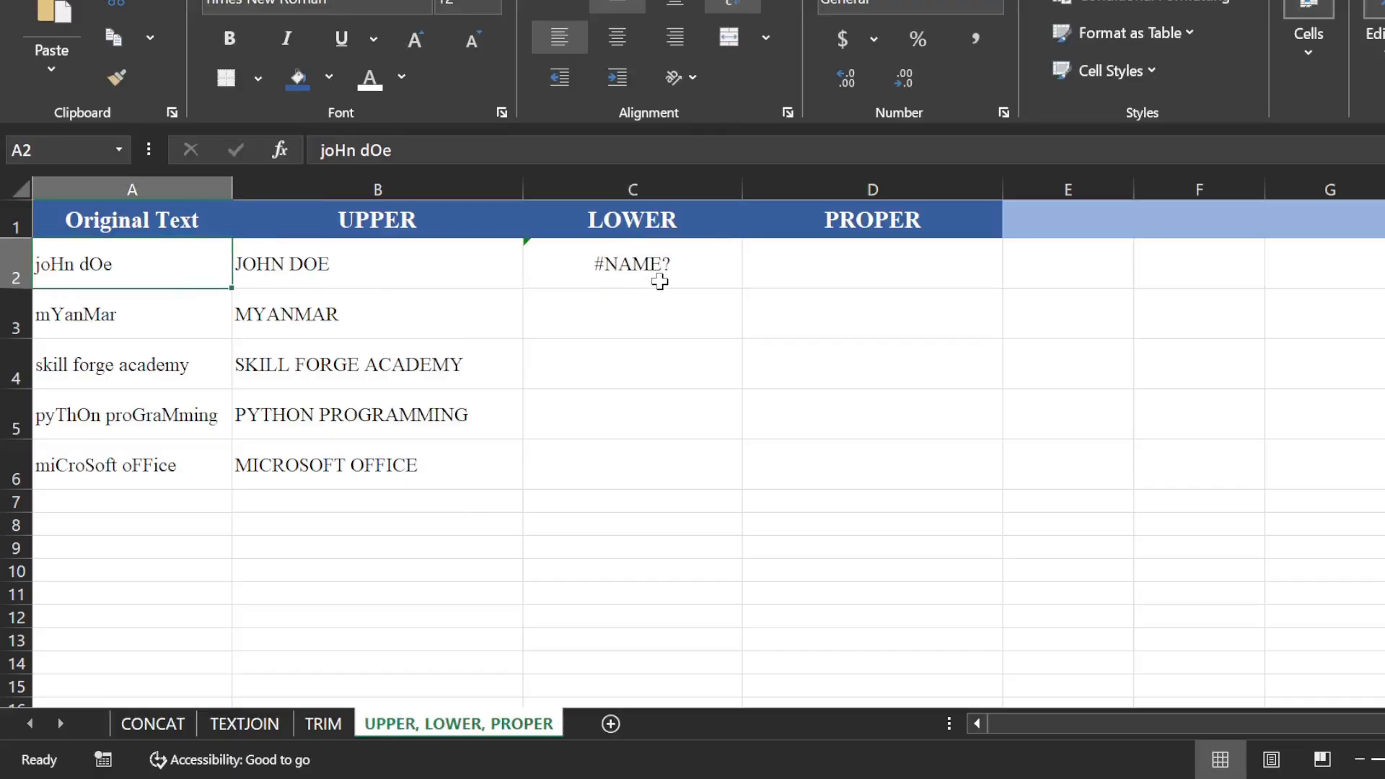
click(658, 275)
click(437, 156)
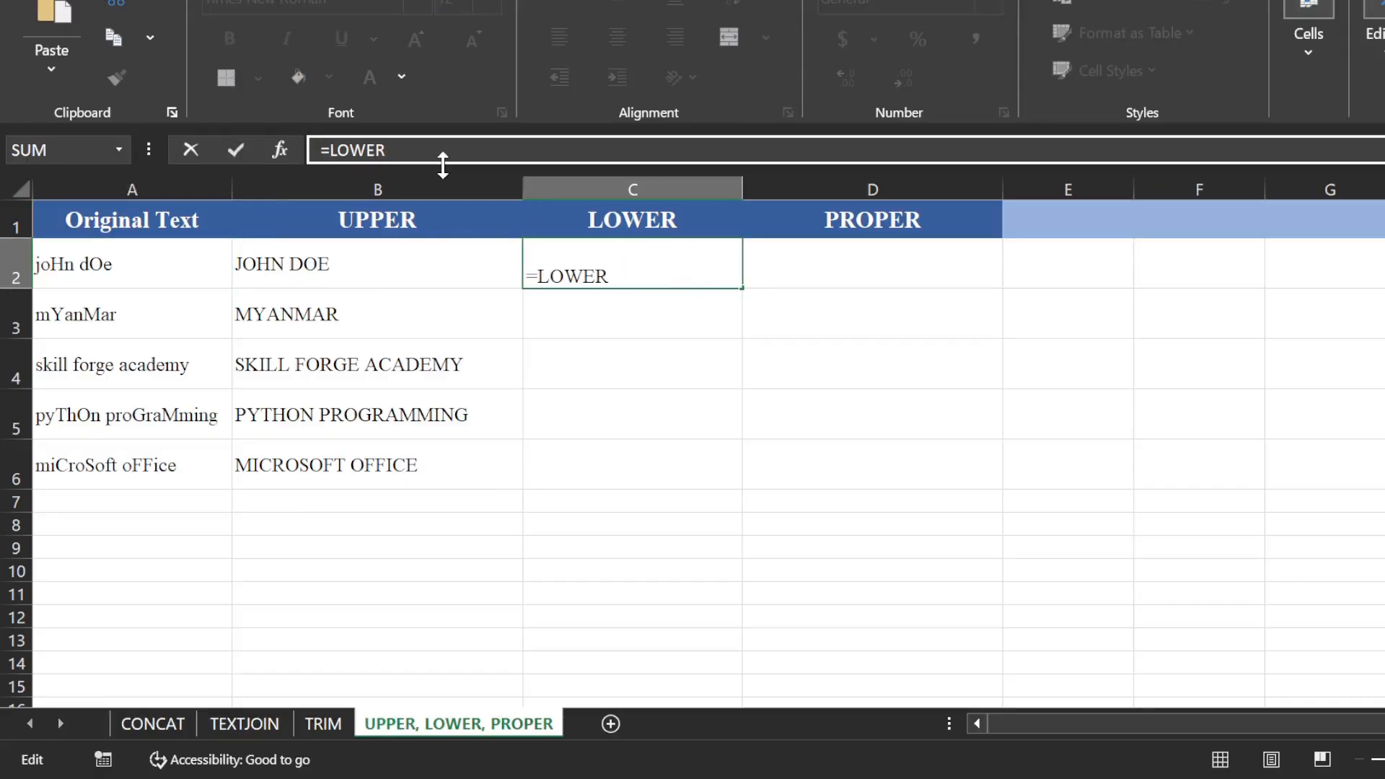
click(118, 272)
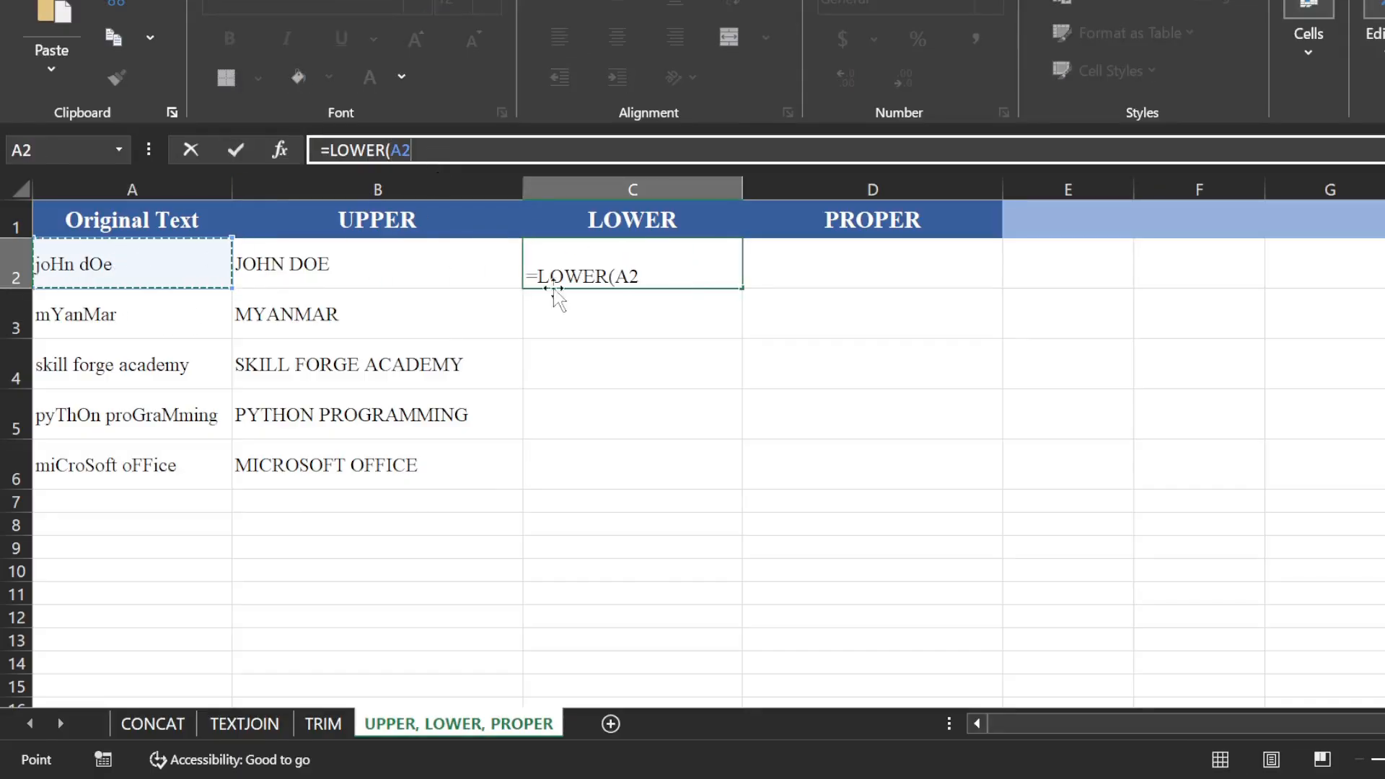
text())
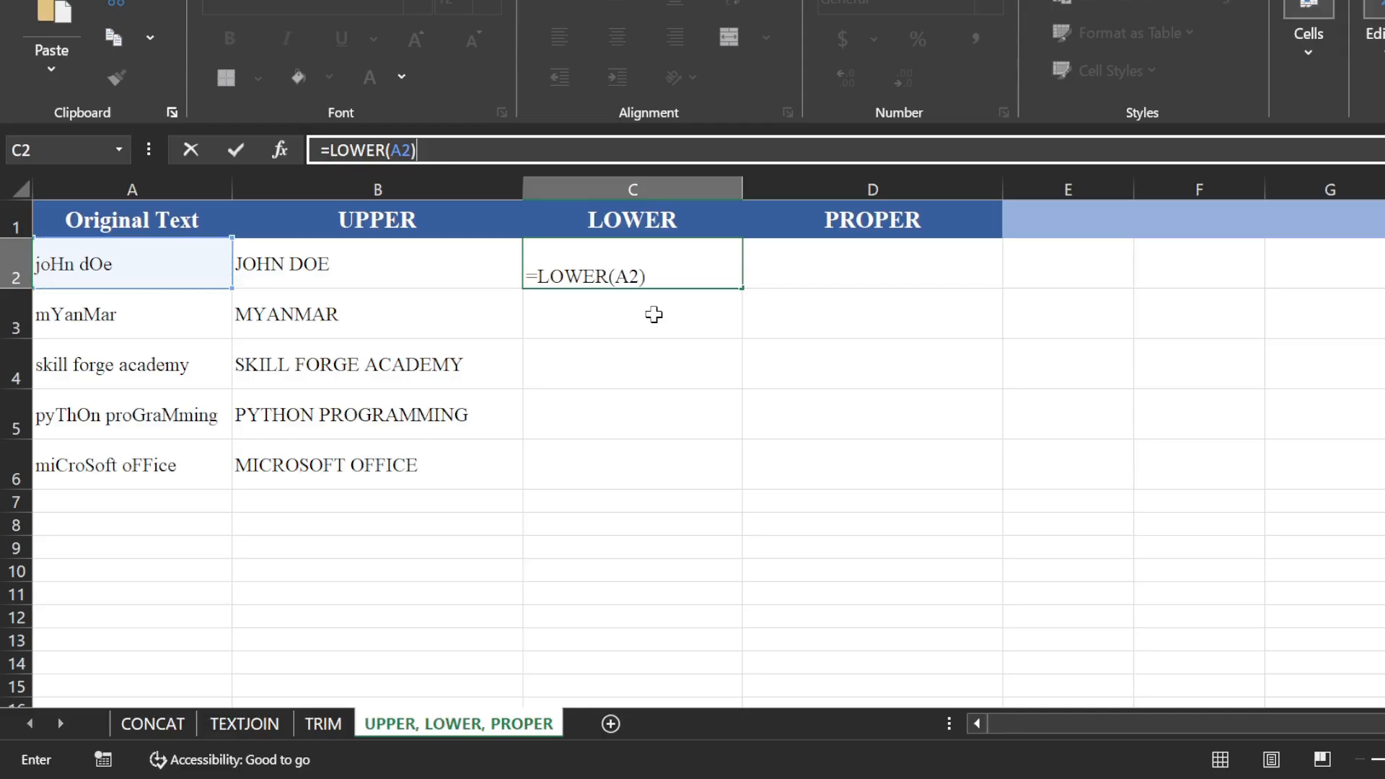
key(Return)
click(687, 277)
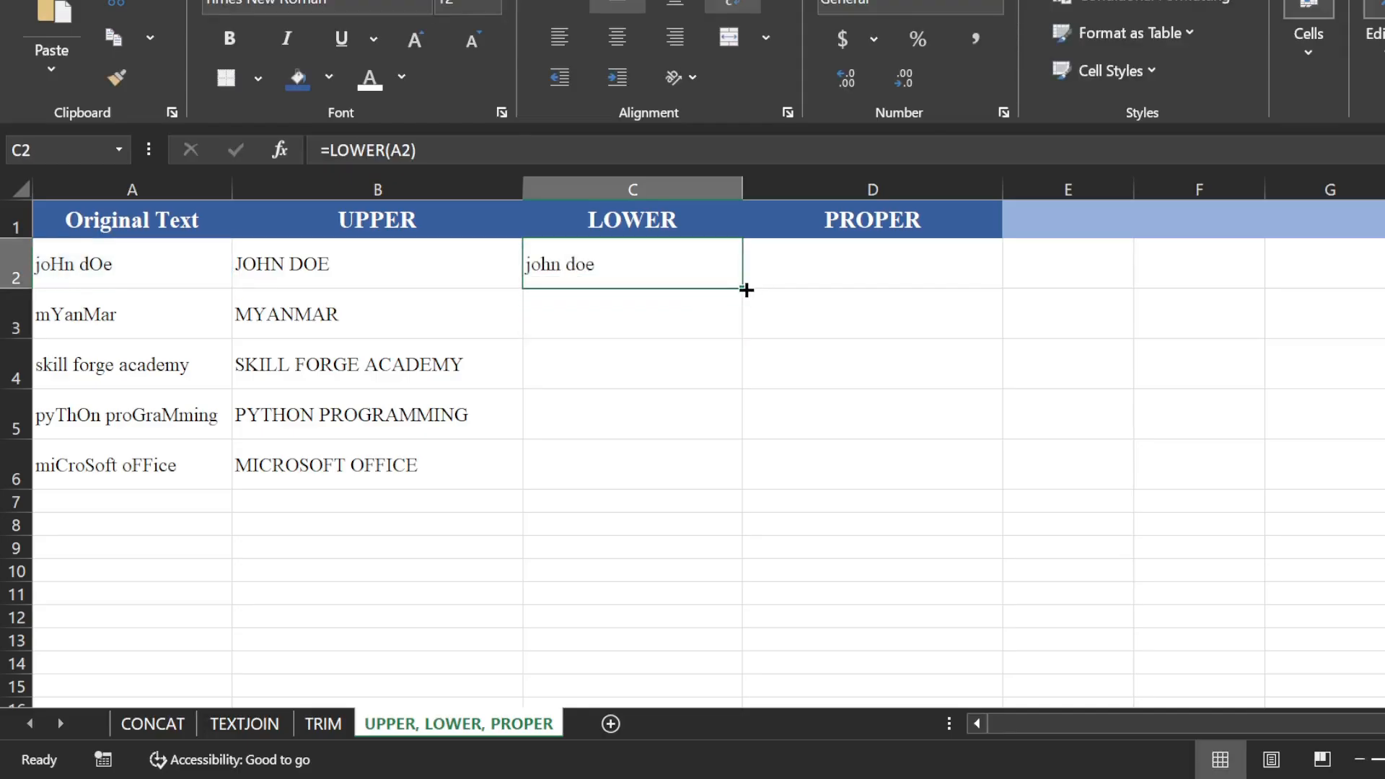
drag(742, 297, 741, 490)
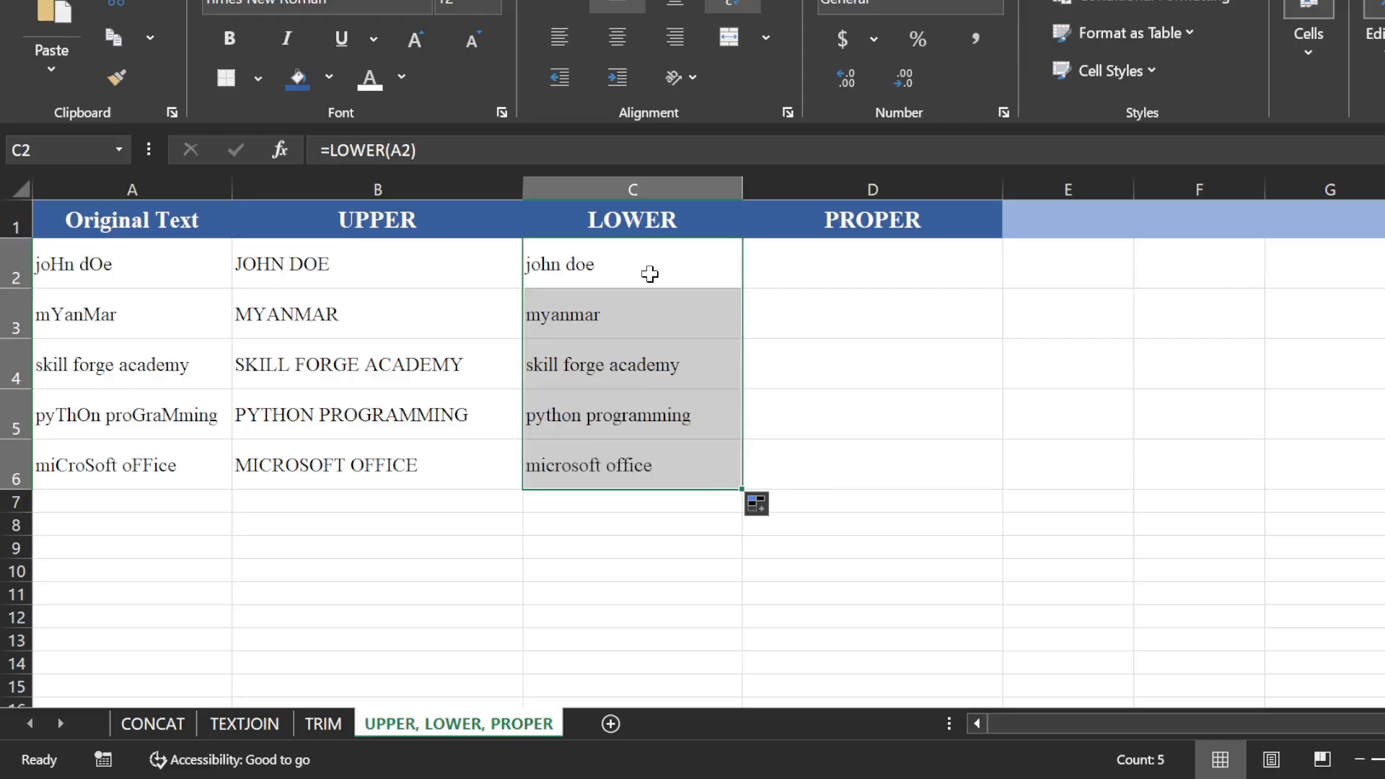
Step: Enter =PROPER(A2) in D2 and fill the formula down the PROPER column to D6
click(807, 260)
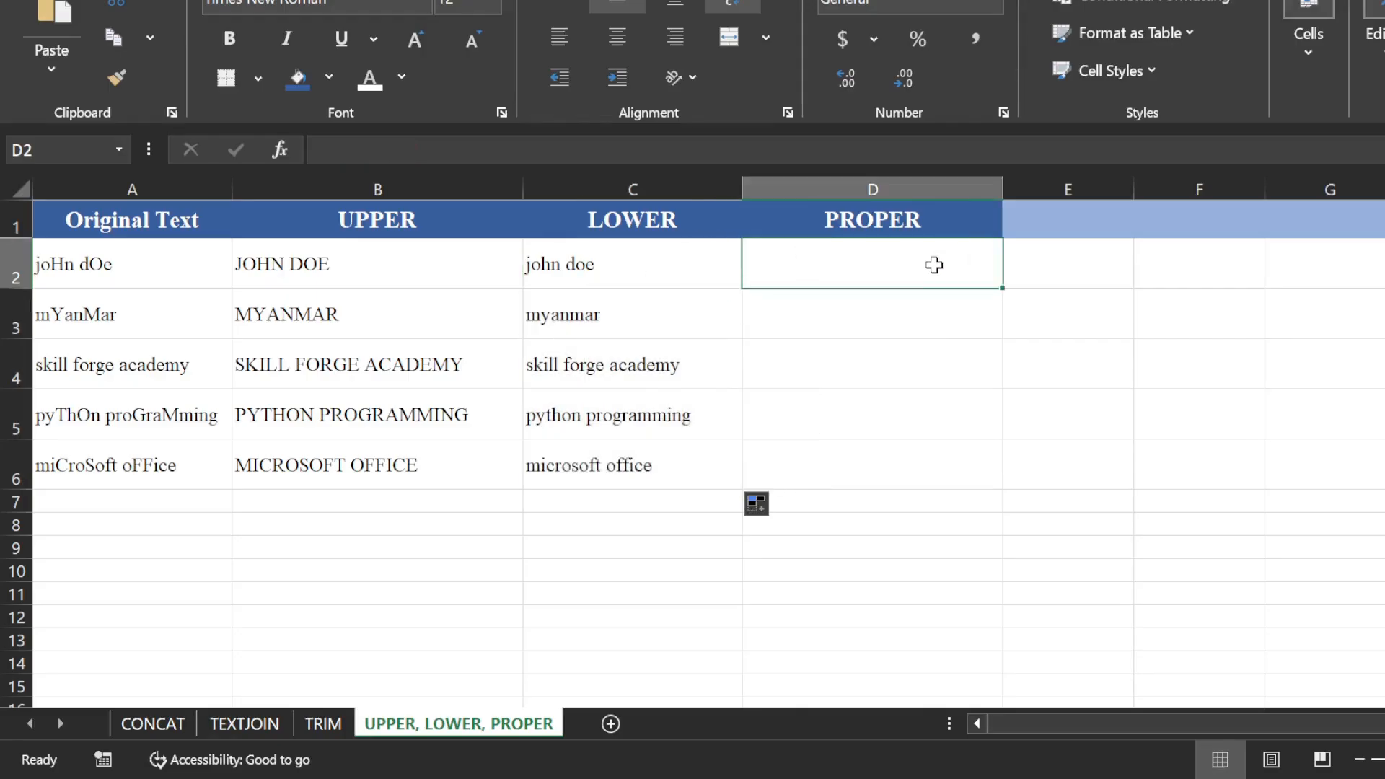
text(=PROPER)
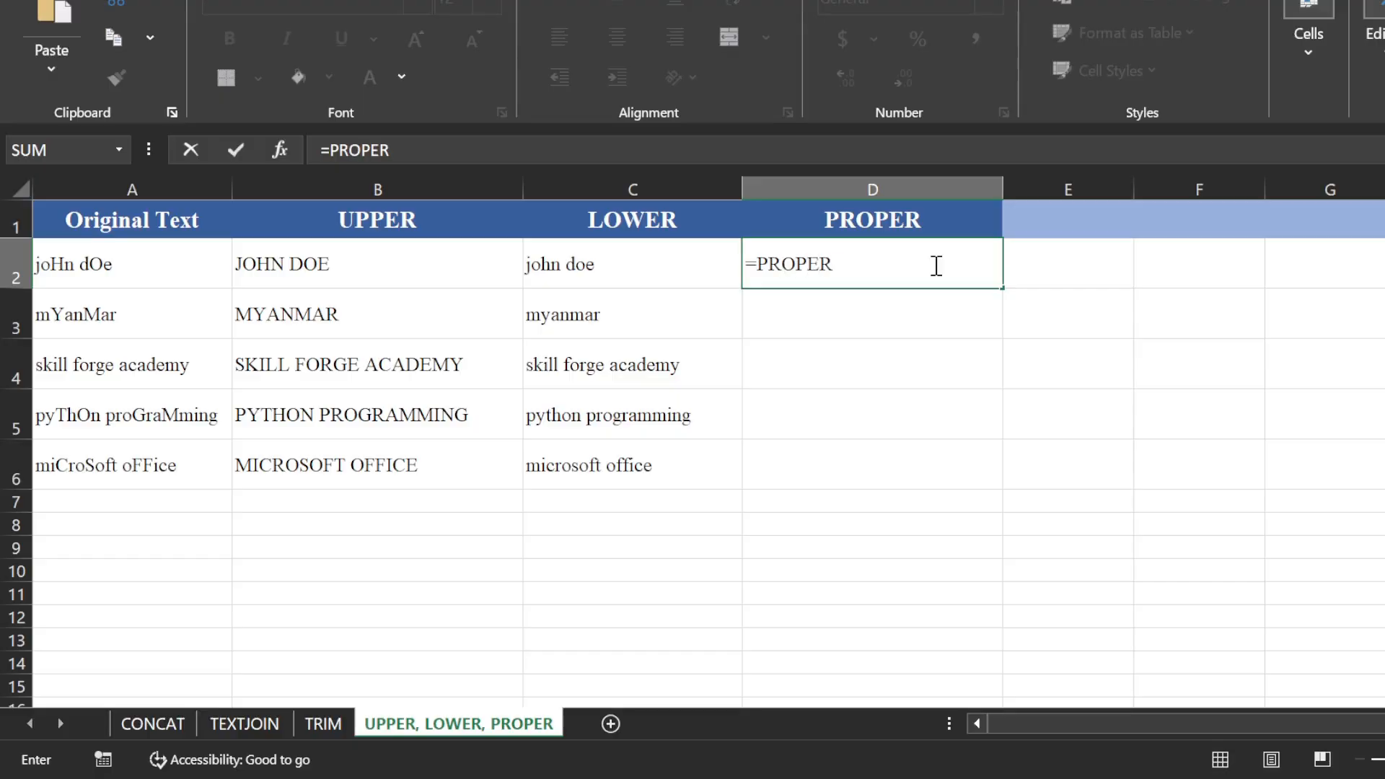
text(()
click(182, 256)
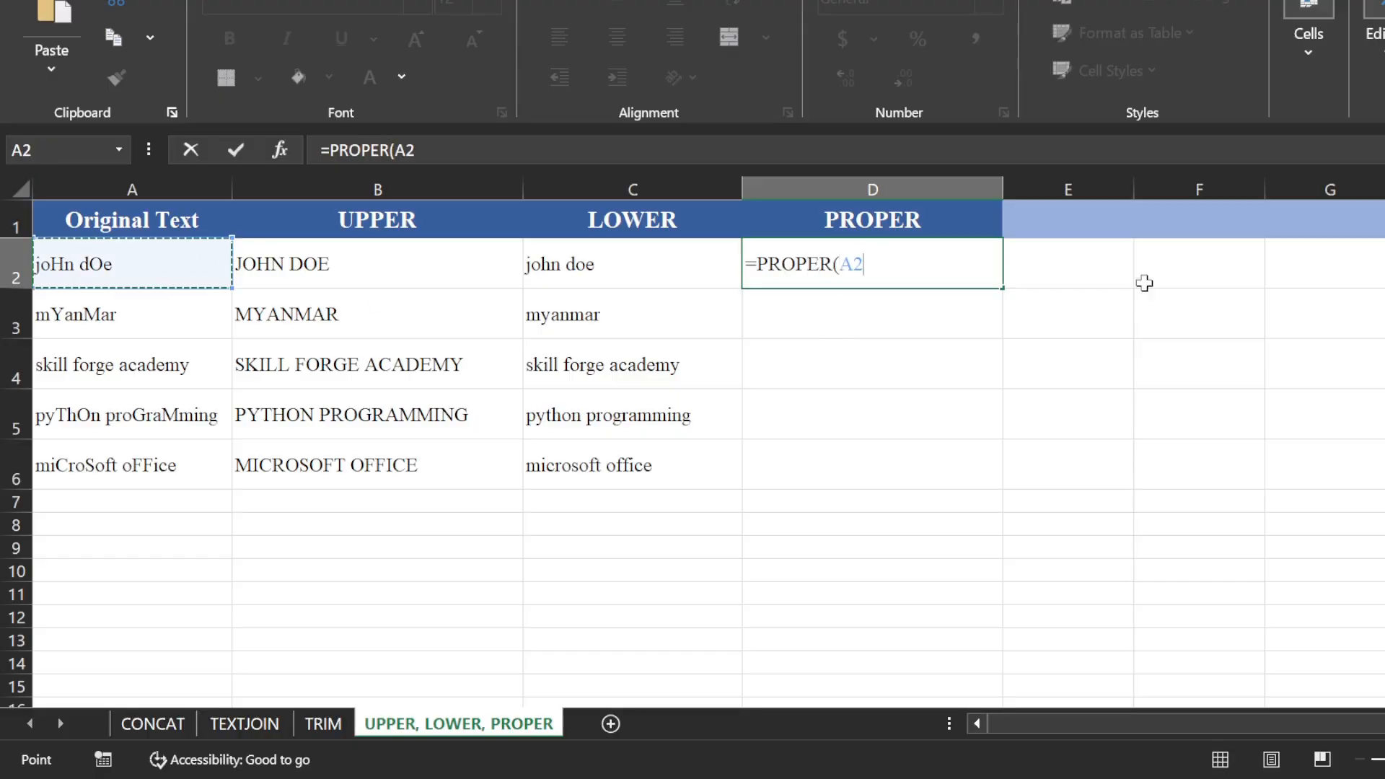
text())
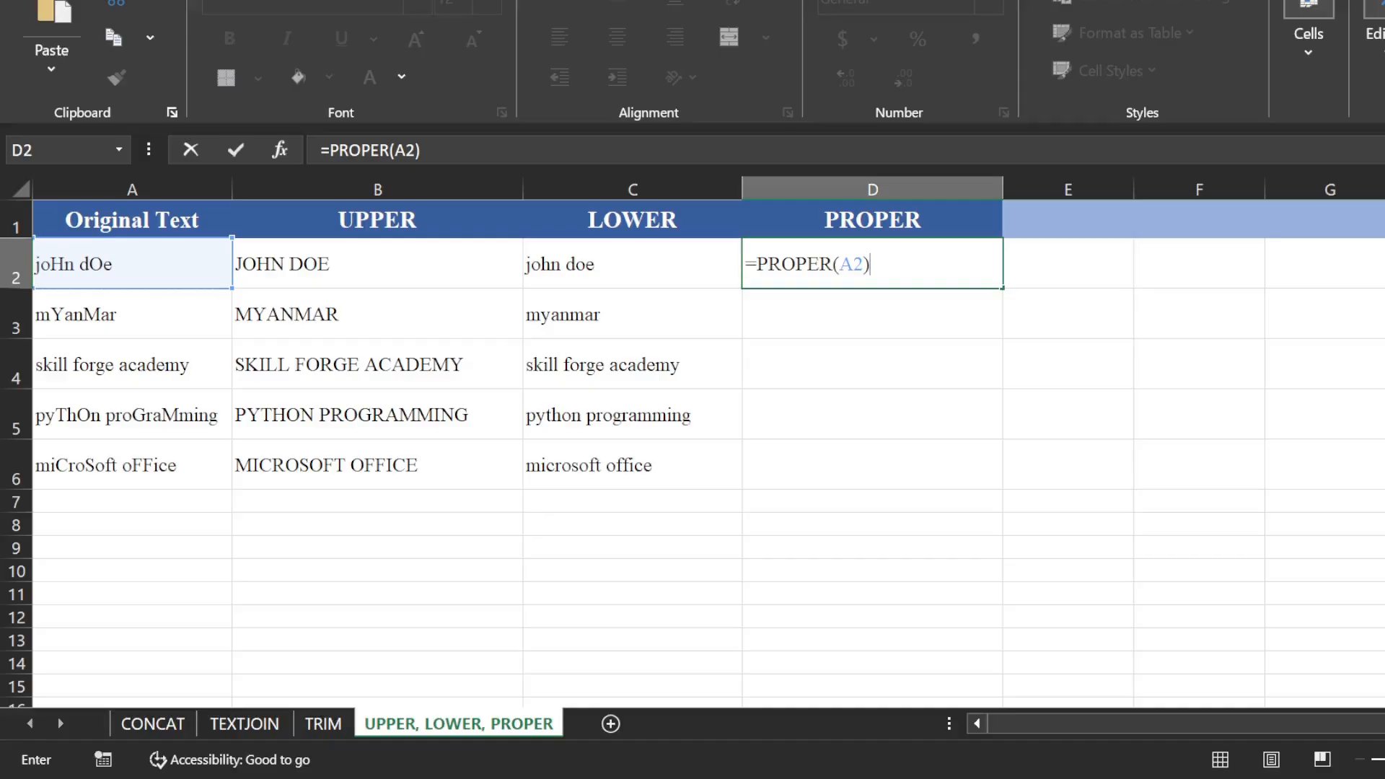
key(Return)
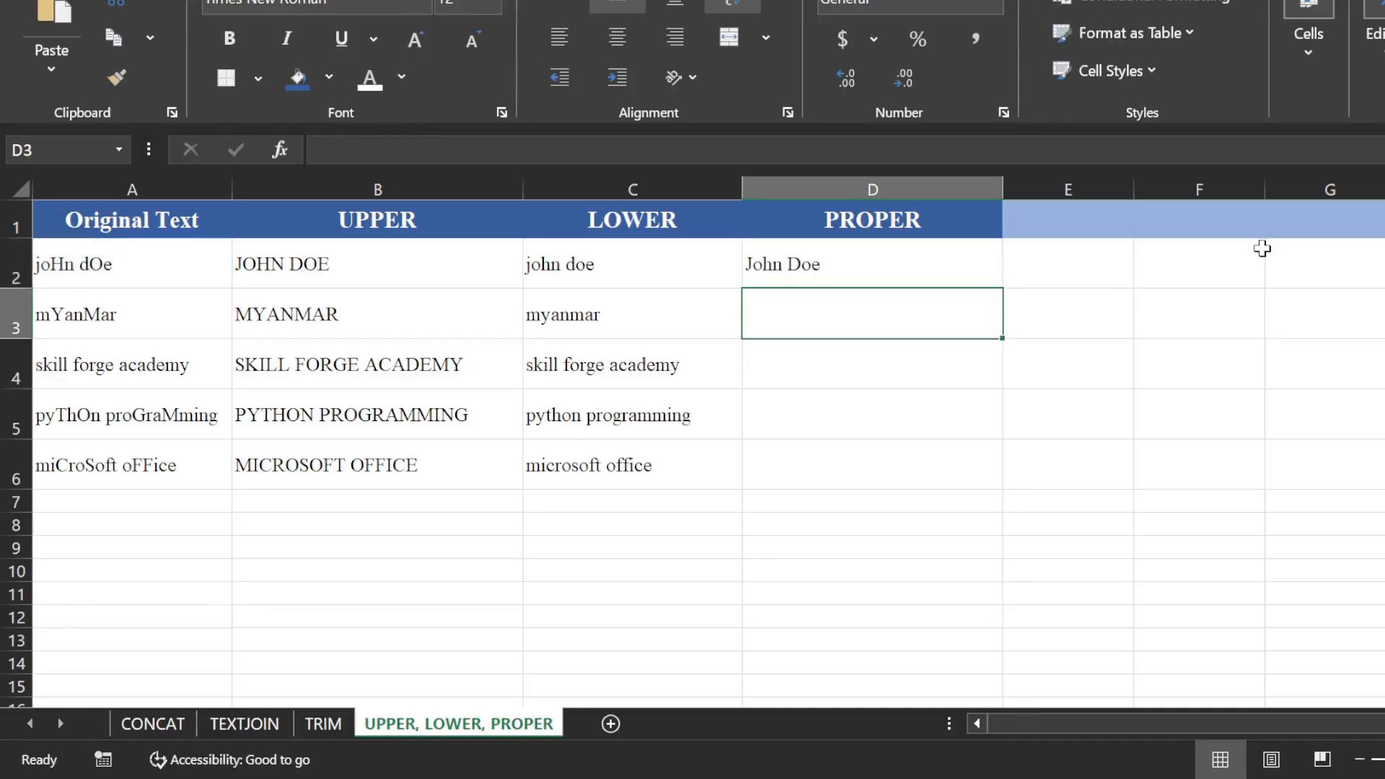
click(956, 268)
drag(1003, 288, 994, 497)
click(984, 452)
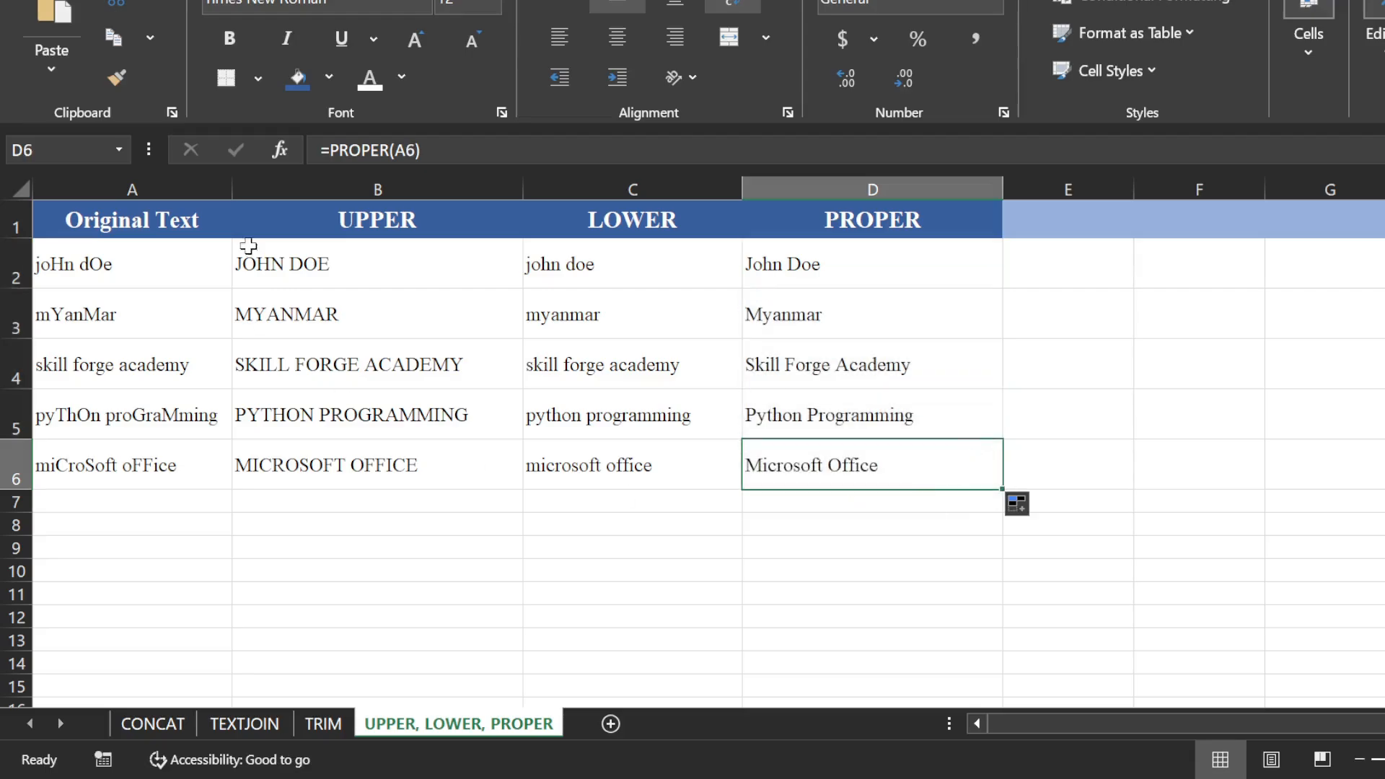